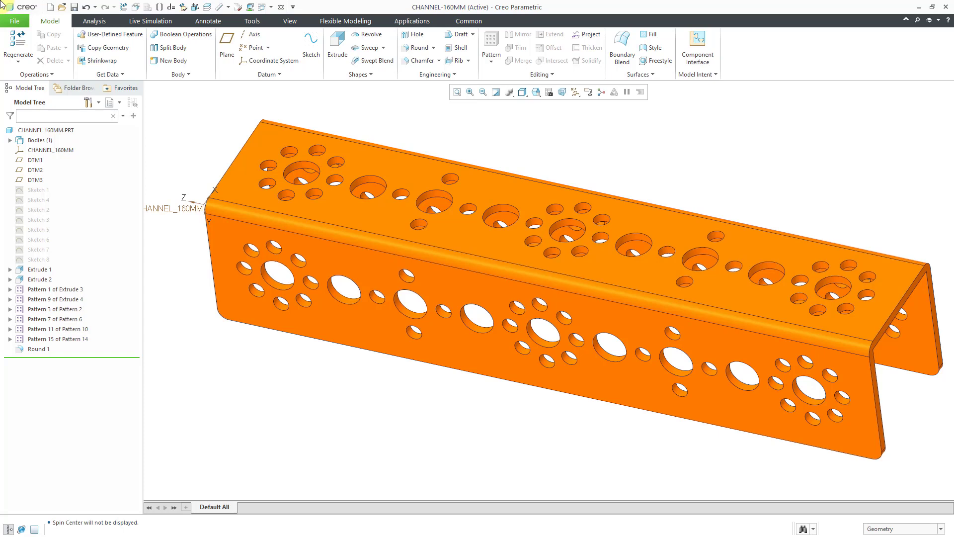
Start a new coordinate system referenced to the part's CHANNEL_160MM csys.
left_click(486, 194)
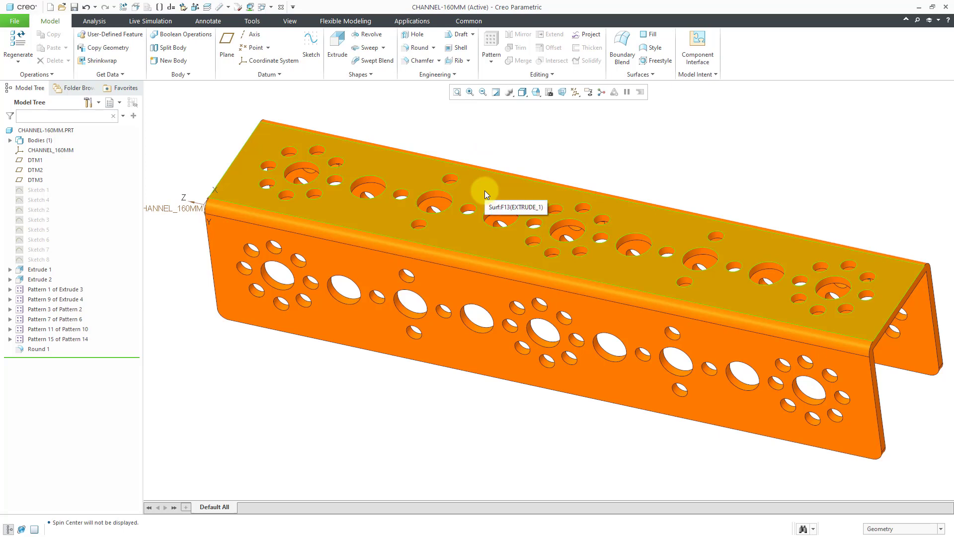
left_click(505, 151)
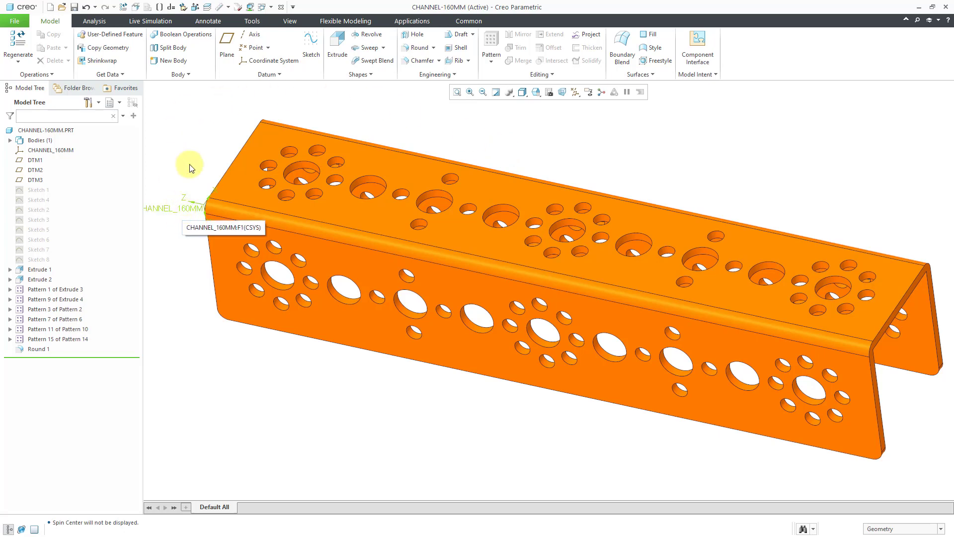
left_click(273, 61)
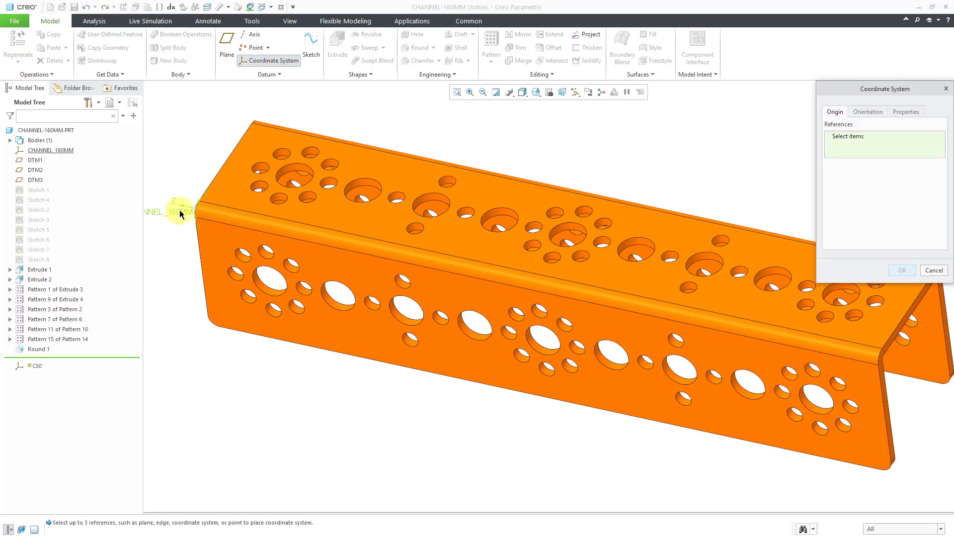
left_click(181, 213)
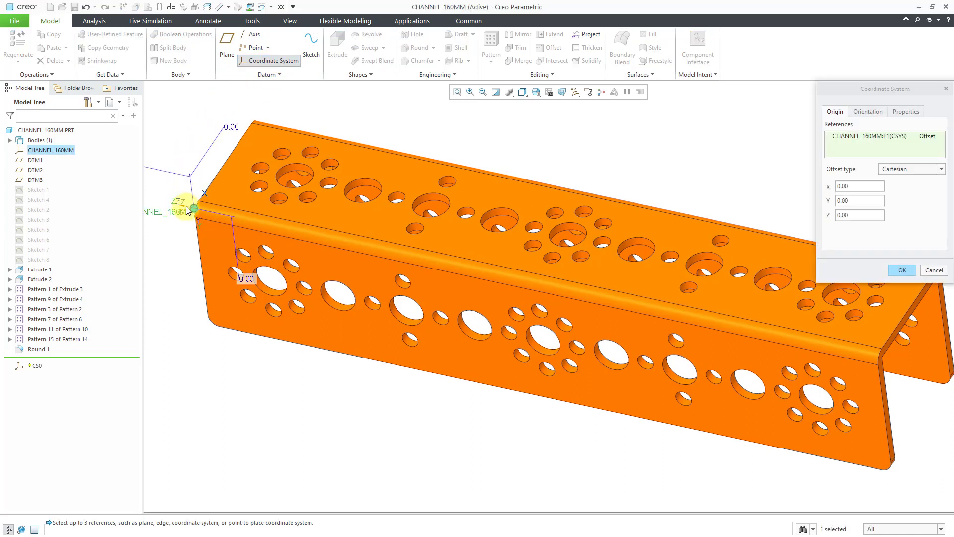
middle_click_drag(198, 215, 350, 241, "shift")
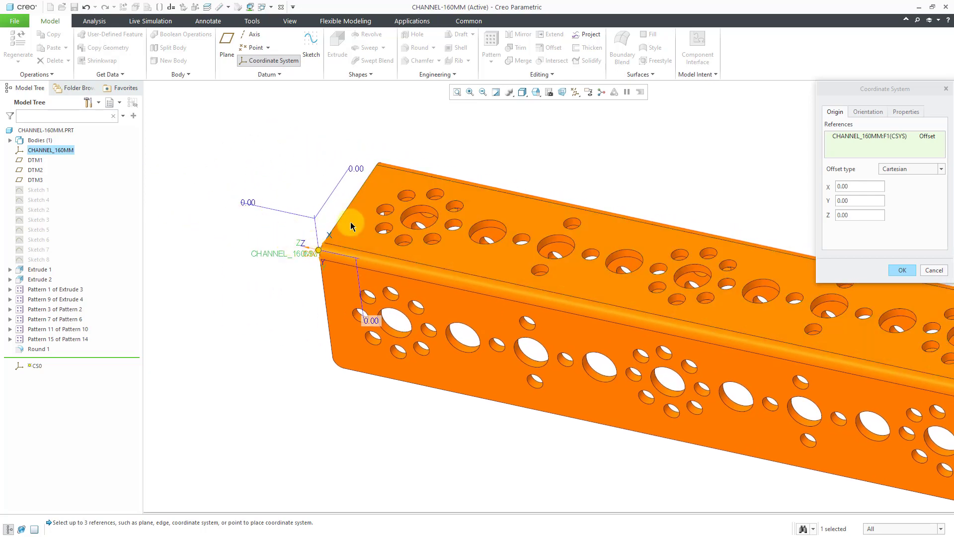
Rotate the new coordinate system 90° about X and 90° about Z.
left_click(865, 113)
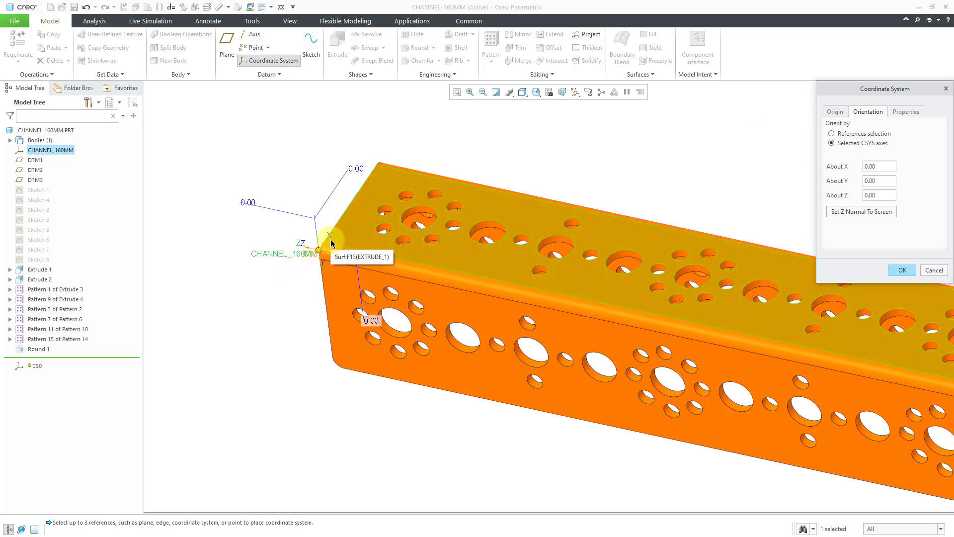
left_click(886, 168)
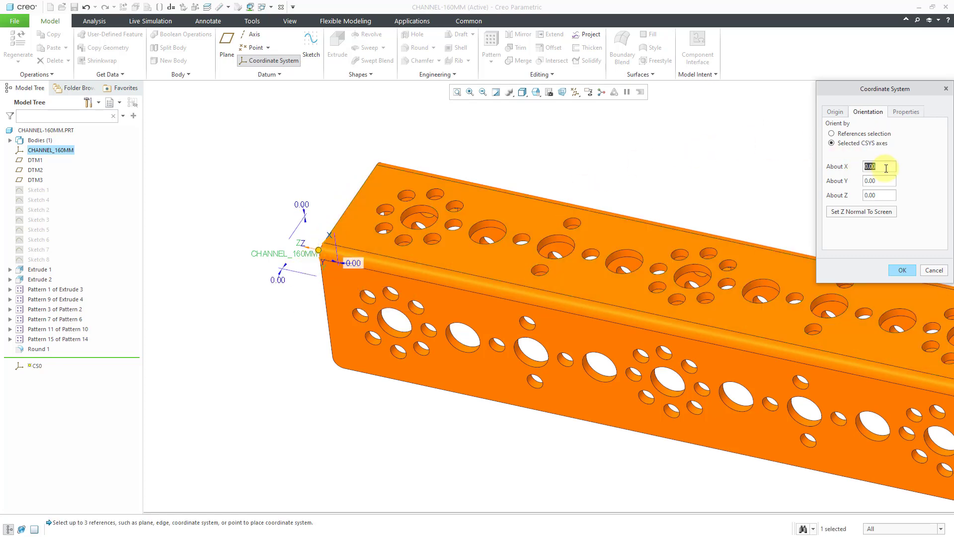
type("90")
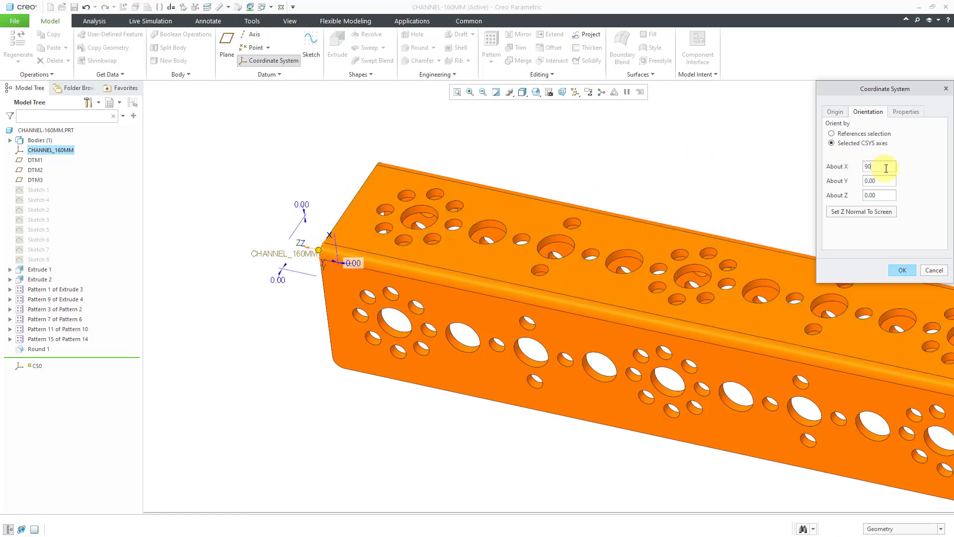
key("Return")
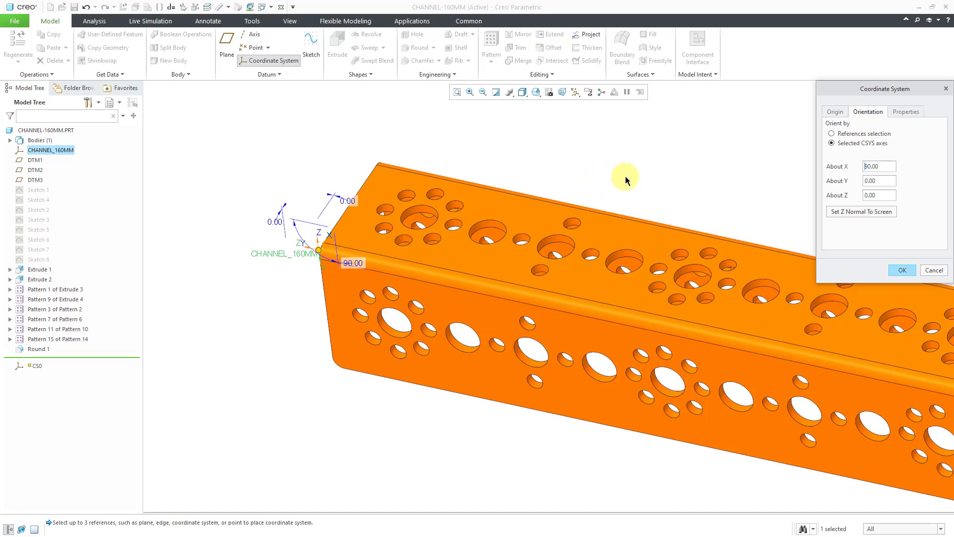
double_click(888, 195)
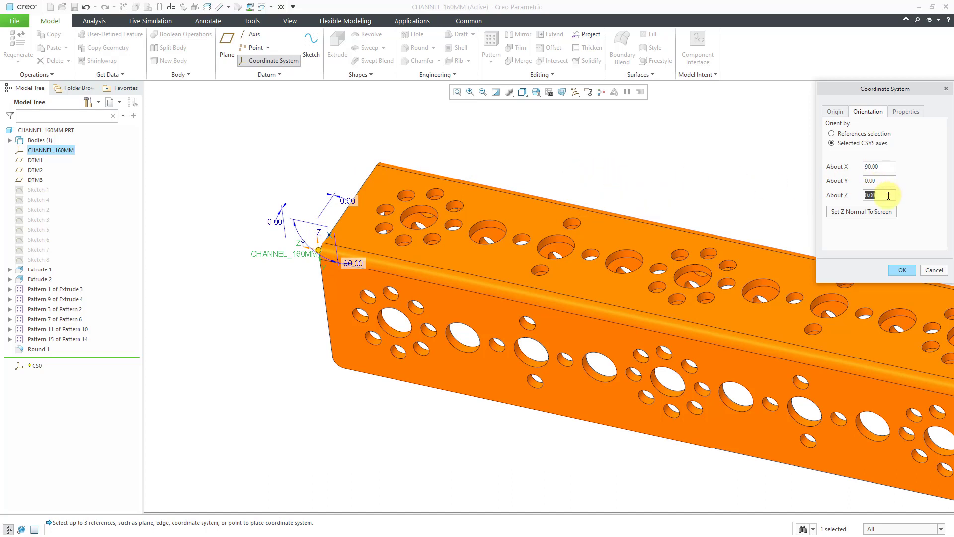
type("90")
key("Return")
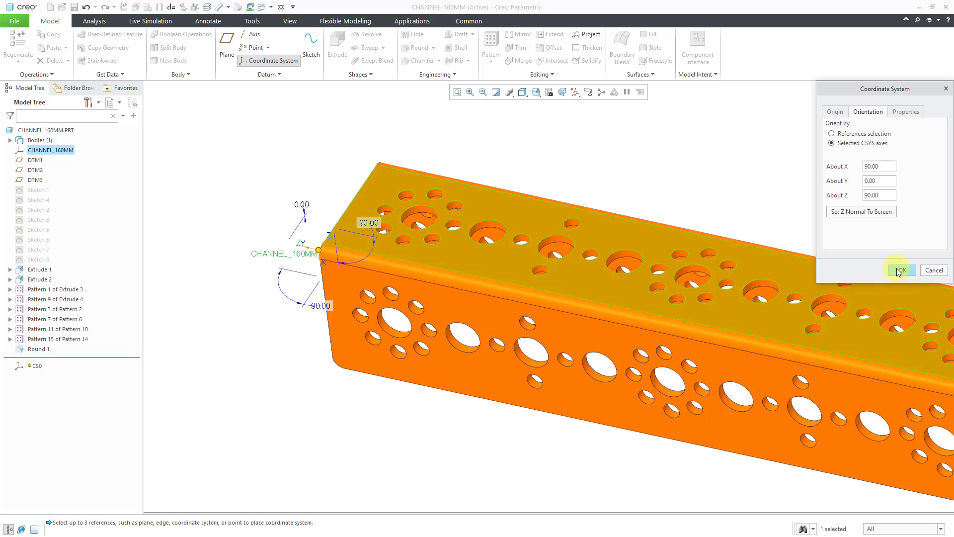
Rename the new coordinate system from CS0 to HOLES.
left_click(905, 112)
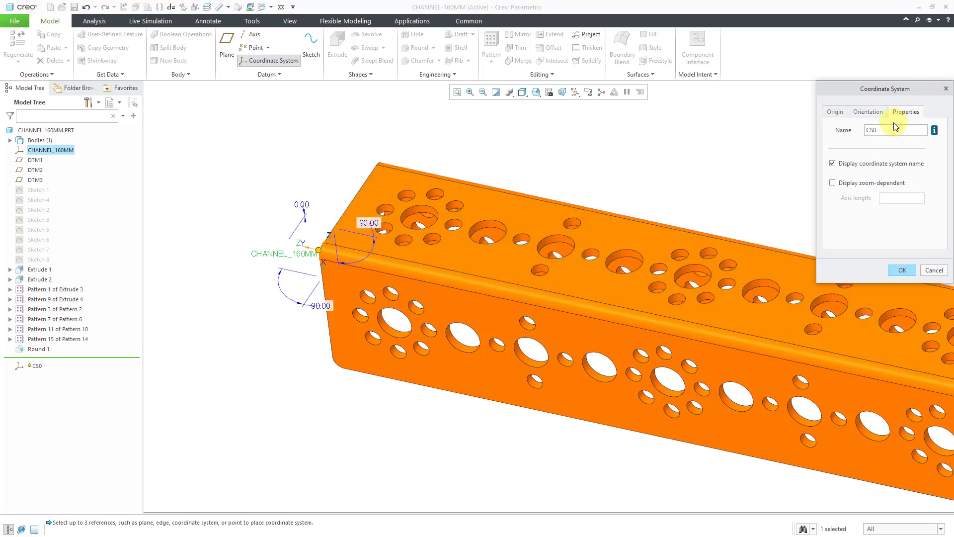
double_click(895, 133)
type("HOLES")
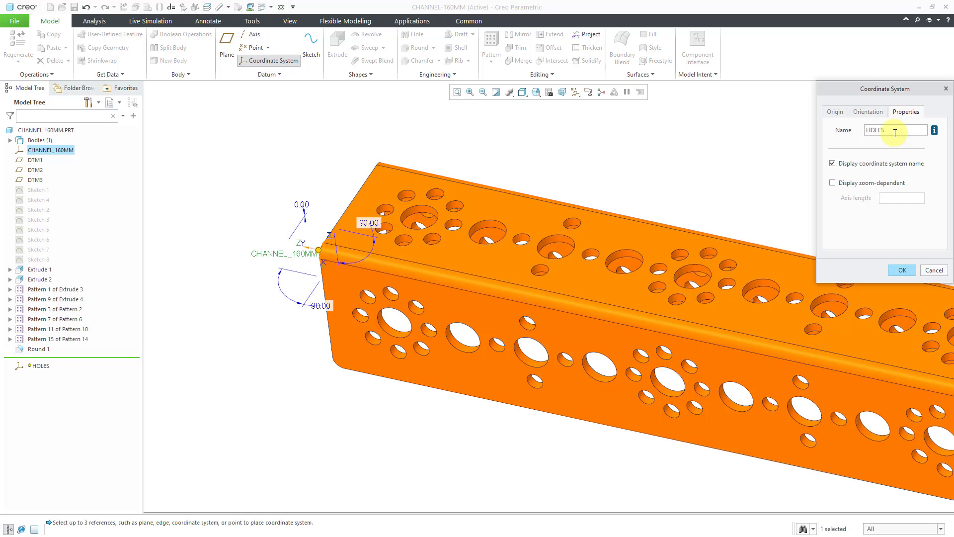
Finish the HOLES csys and hide the original CHANNEL_160MM coordinate system.
left_click(902, 270)
left_click(780, 211)
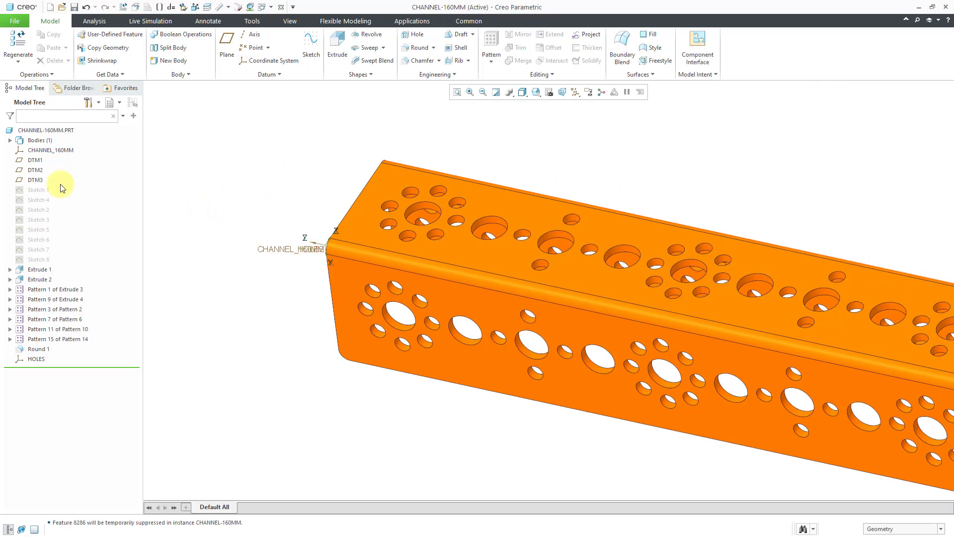
left_click(47, 150)
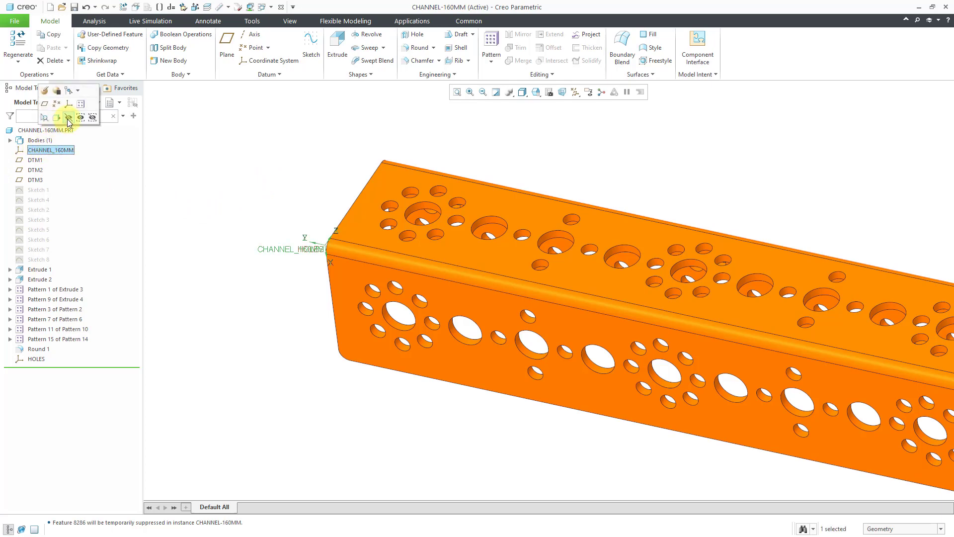
left_click(68, 119)
mouse_move(338, 224)
middle_mouse_down()
mouse_move(353, 217)
mouse_move(330, 206)
mouse_move(337, 238)
middle_mouse_up()
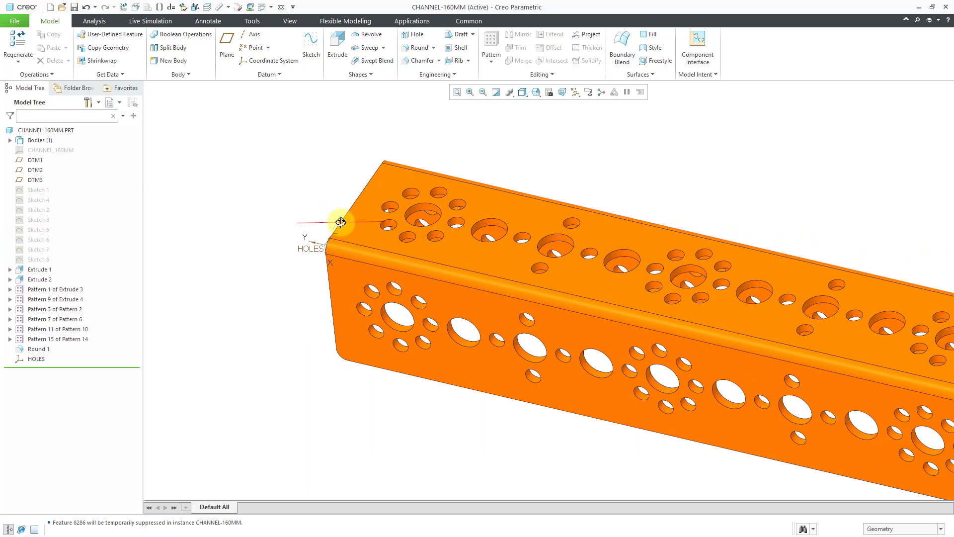
Redefine the HOLES orientation to 90° about Y and 0° about Z.
left_click(315, 252)
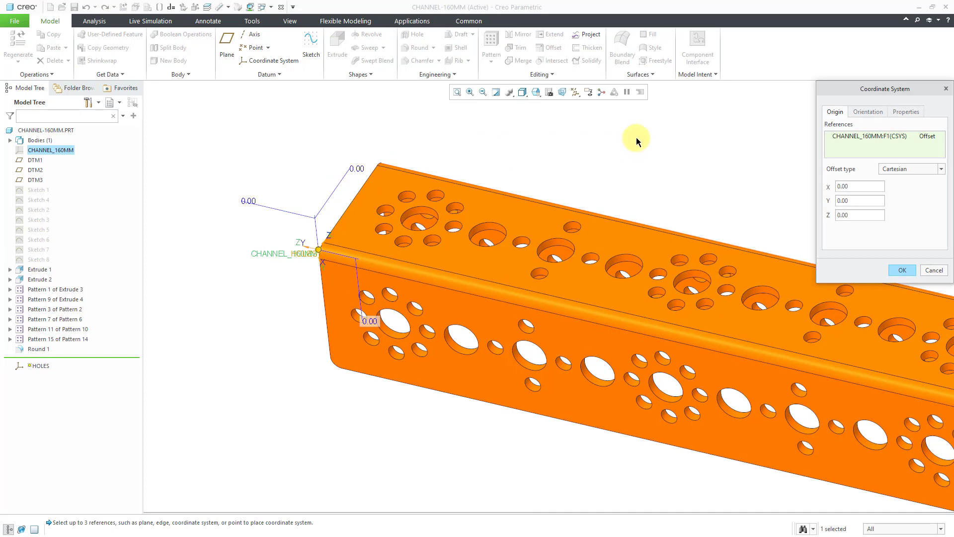
left_click(877, 115)
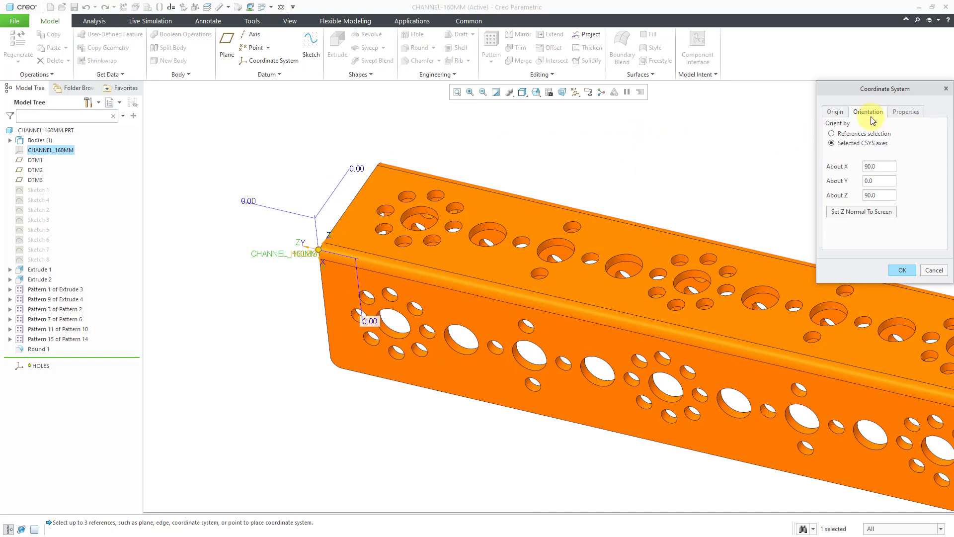
left_click(889, 182)
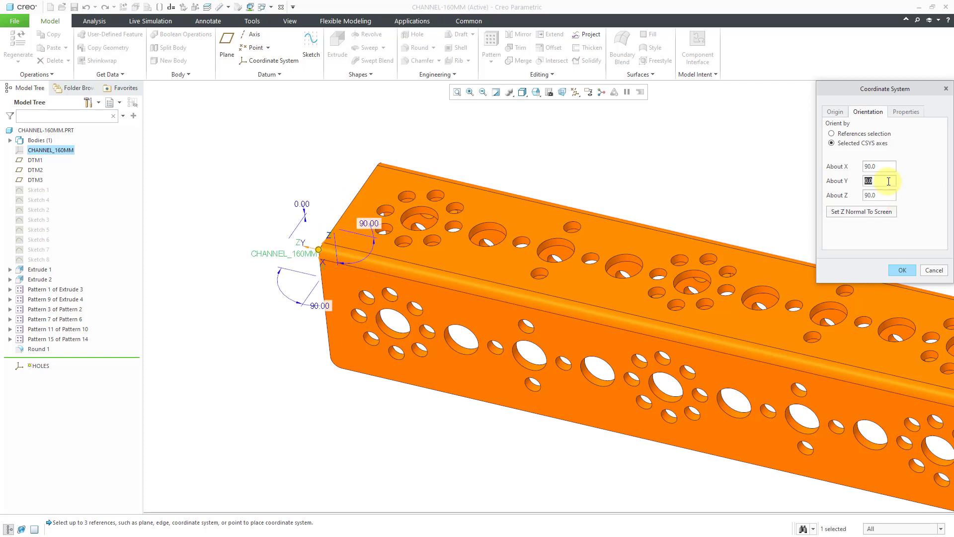
type("90")
key("Return")
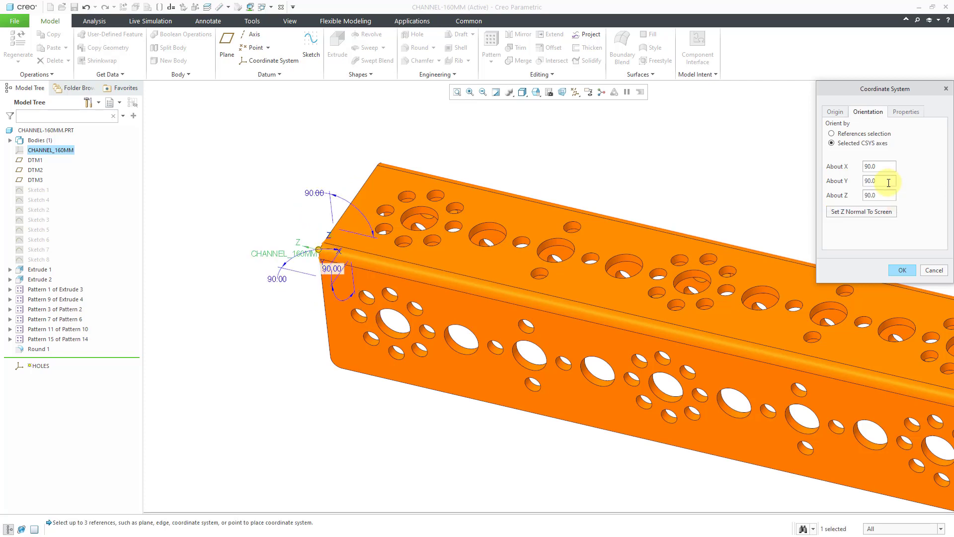
left_click(889, 195)
type("0")
key("Return")
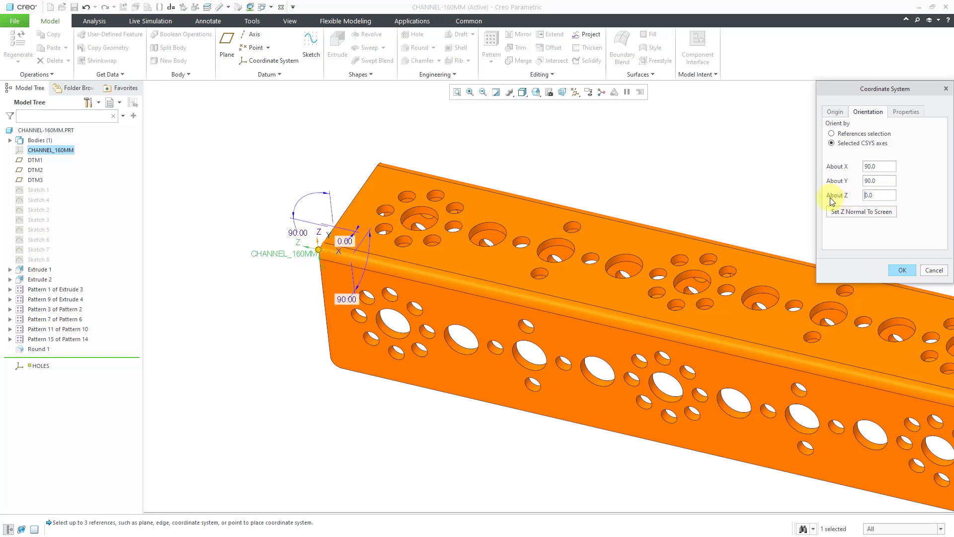
left_click(908, 270)
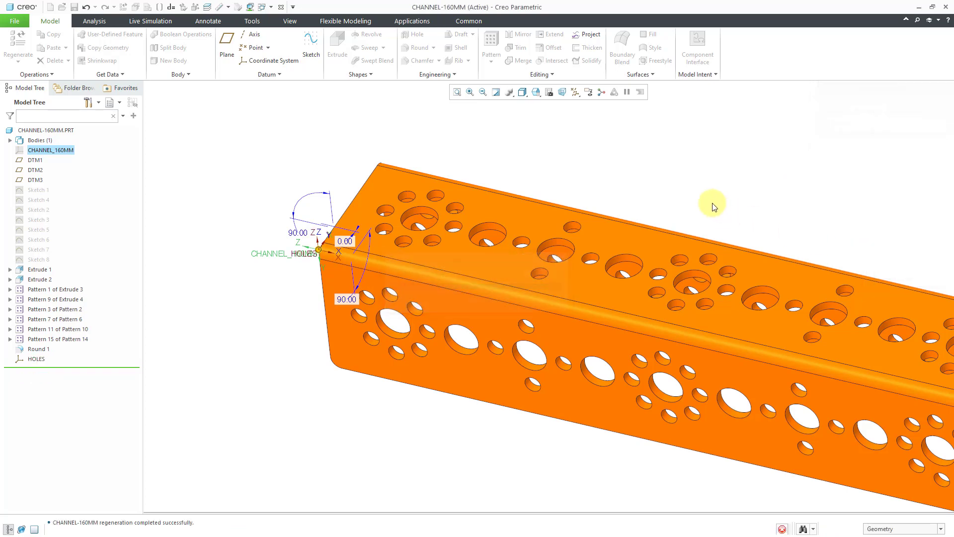
left_click(613, 167)
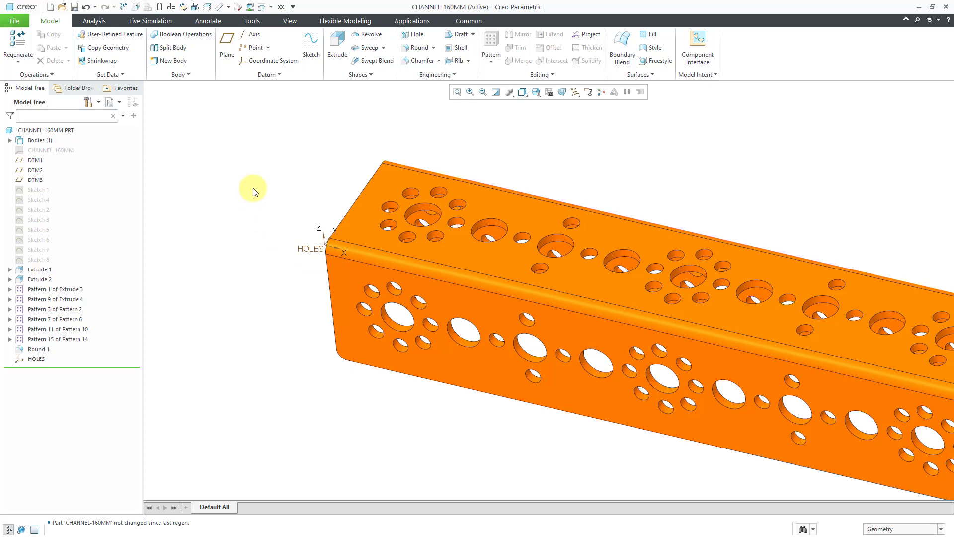
Create drawing DRW0003 without the default template, as an empty C-size landscape sheet.
left_click(51, 7)
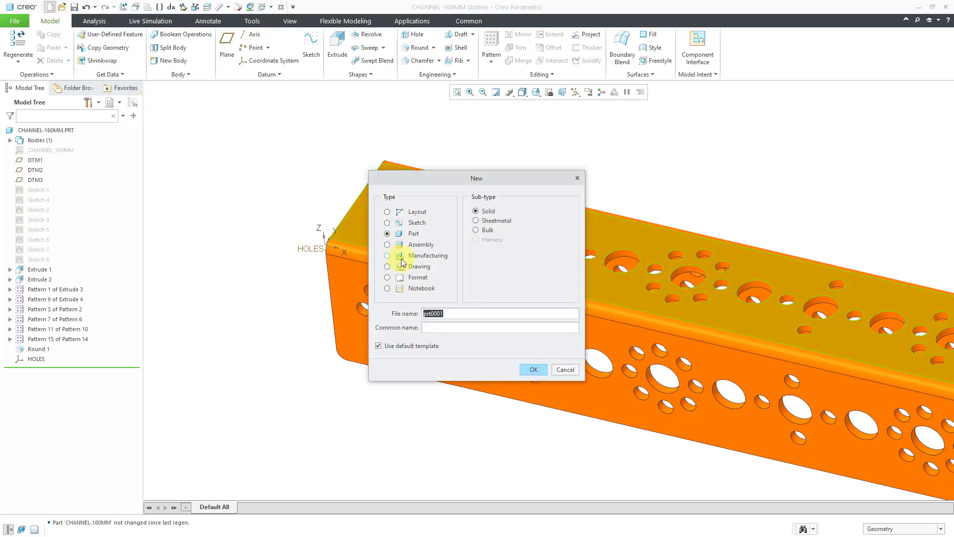
left_click(417, 267)
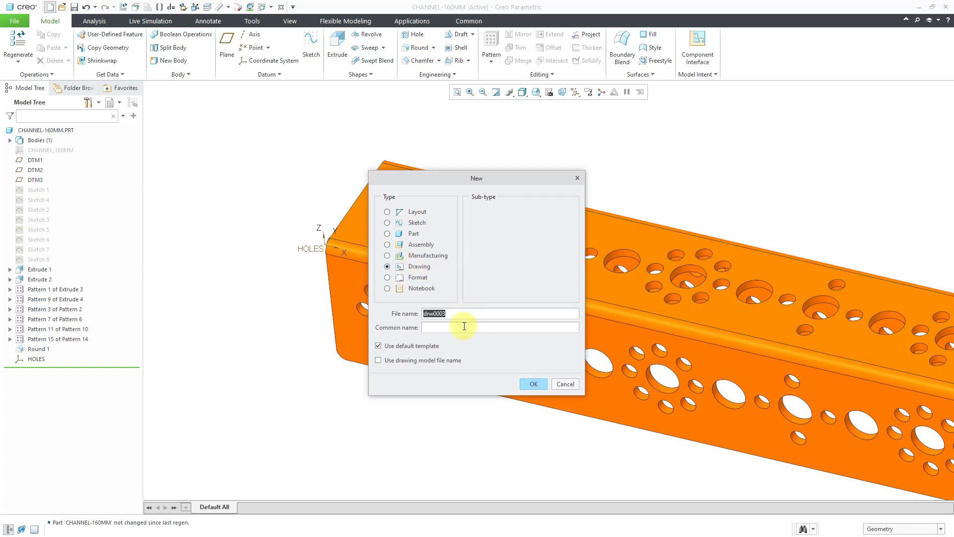
left_click(426, 345)
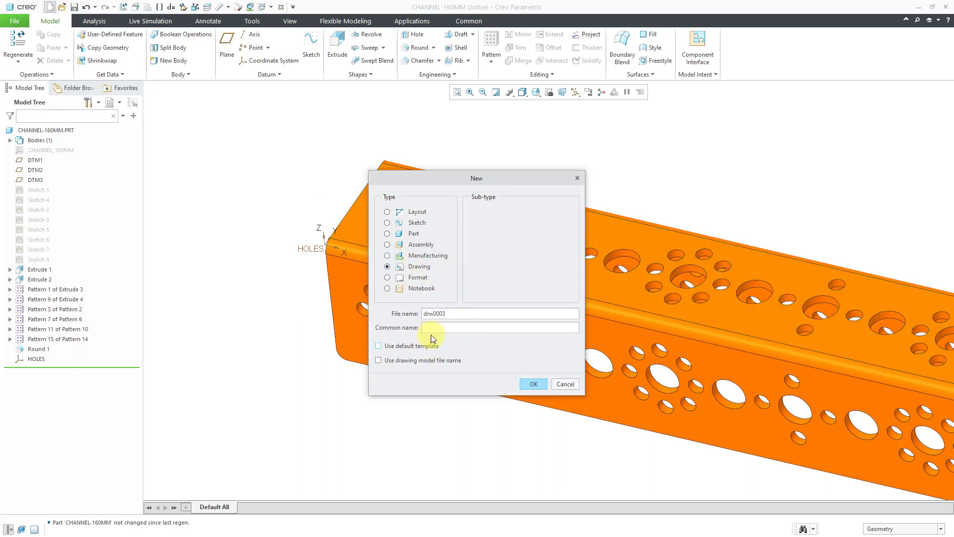
left_click(532, 386)
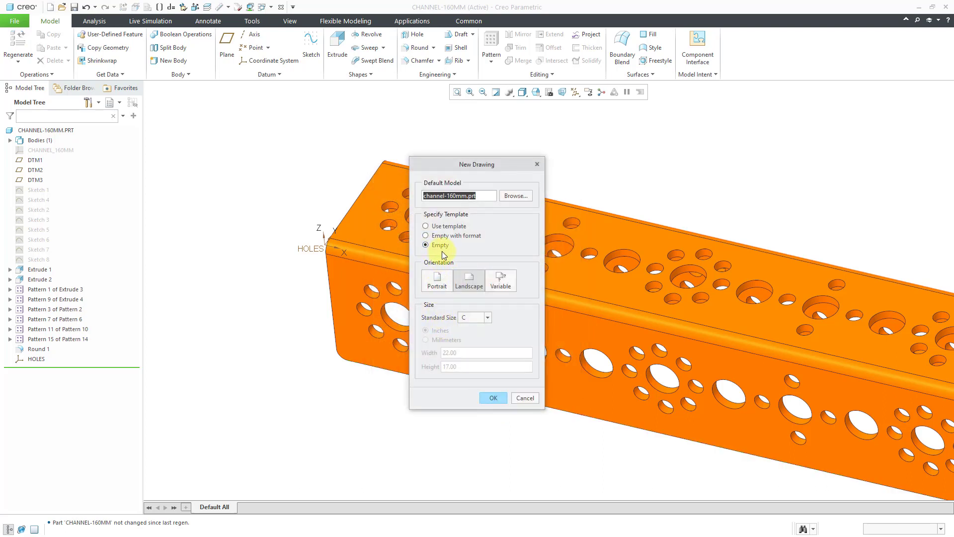
left_click(493, 397)
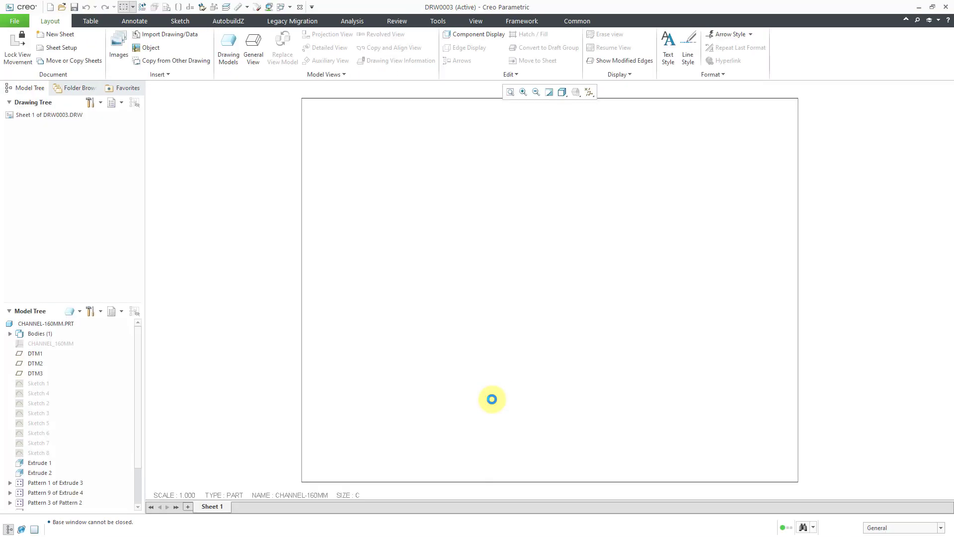
right_click(416, 253)
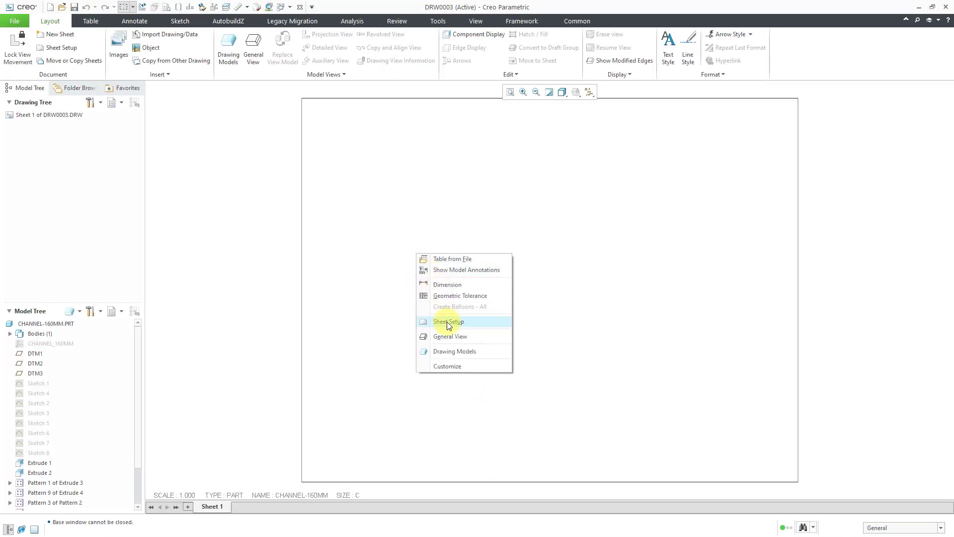
Place a general view of the channel in HOLES-1 orientation at custom scale 2.000.
left_click(450, 337)
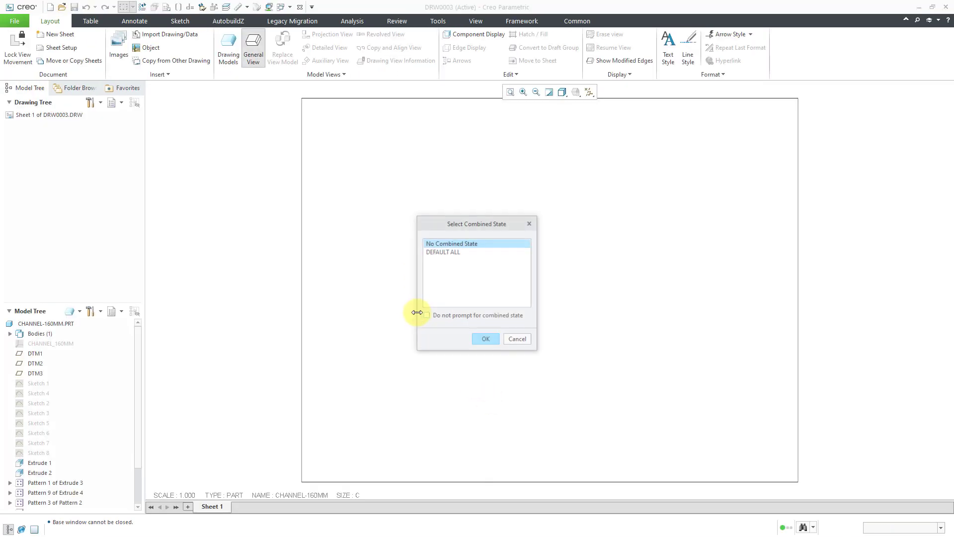
left_click(482, 339)
left_click(398, 246)
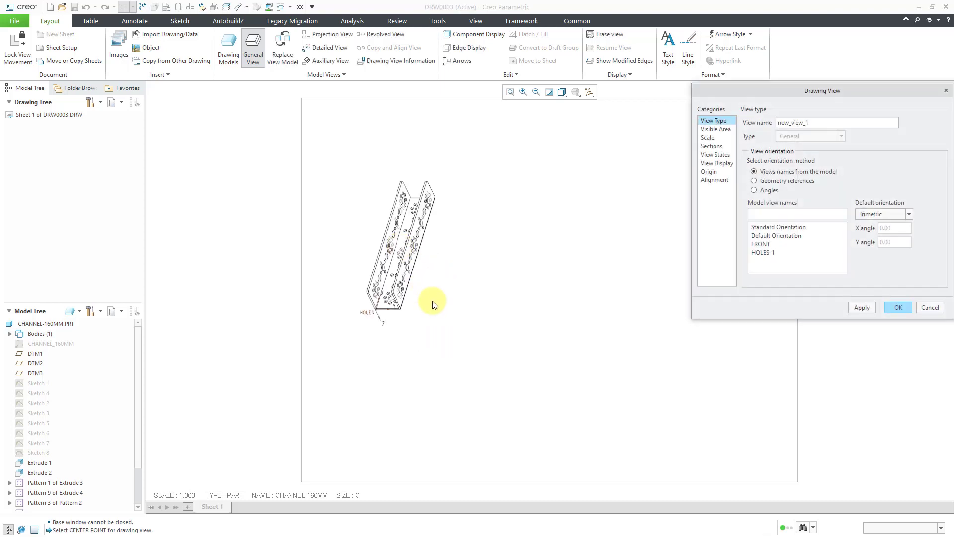
left_click(763, 253)
double_click(762, 253)
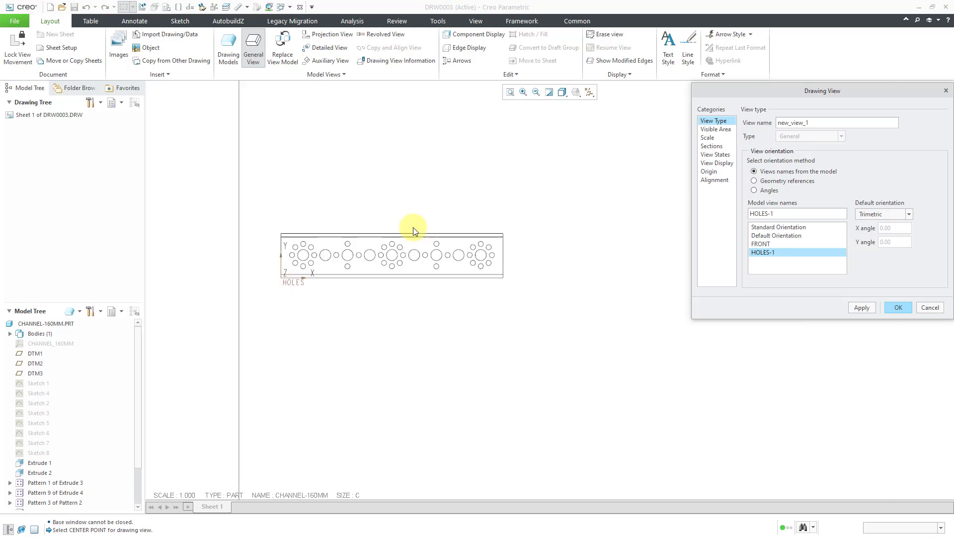
scroll(413, 230, "up", 2)
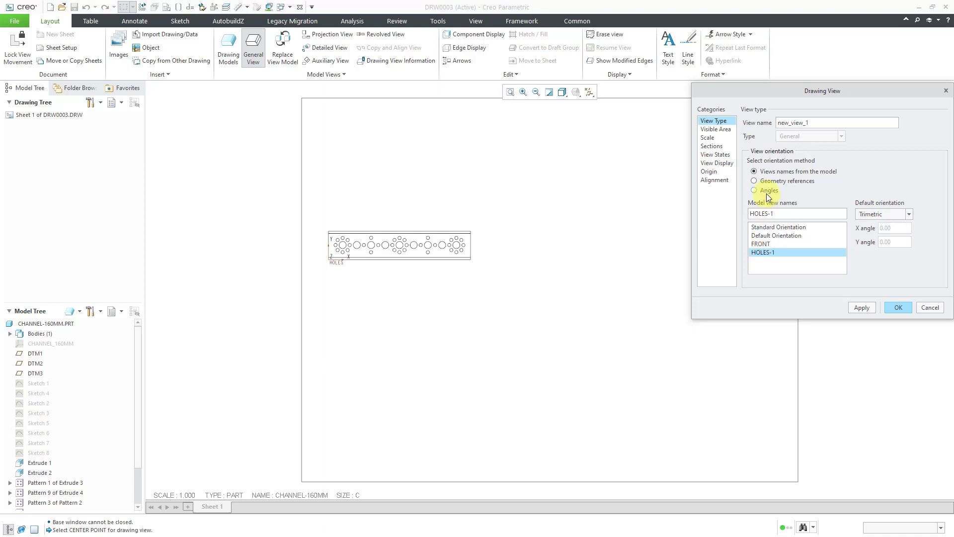
left_click(708, 137)
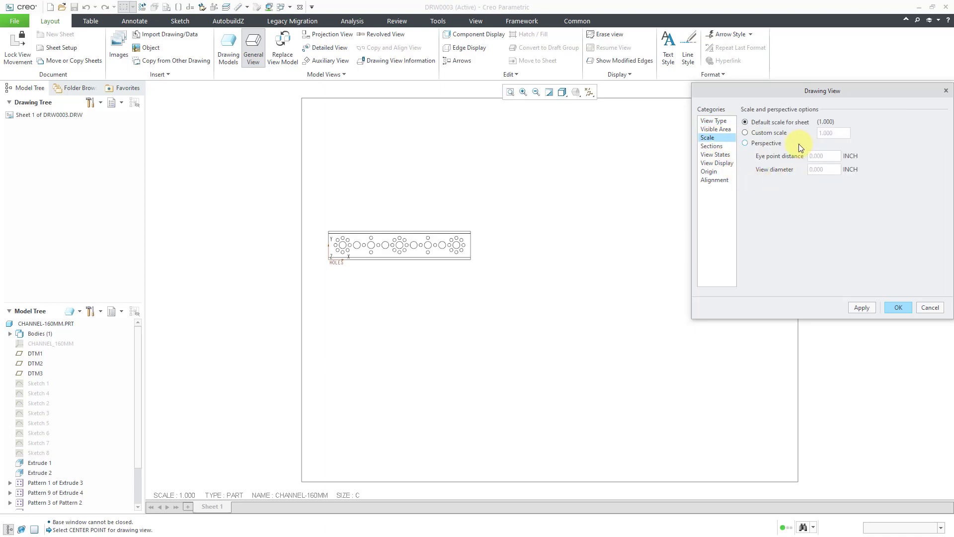
left_click(768, 133)
left_click(862, 306)
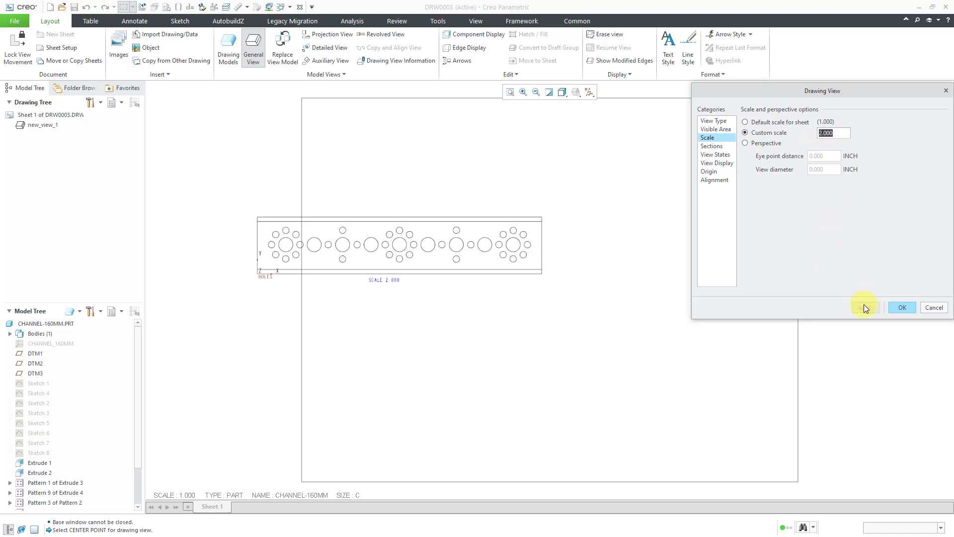
left_click(894, 307)
Move the view up and right, then turn off coordinate system display.
mouse_move(402, 246)
left_mouse_down()
mouse_move(473, 239)
mouse_move(479, 226)
left_mouse_up()
left_click(486, 290)
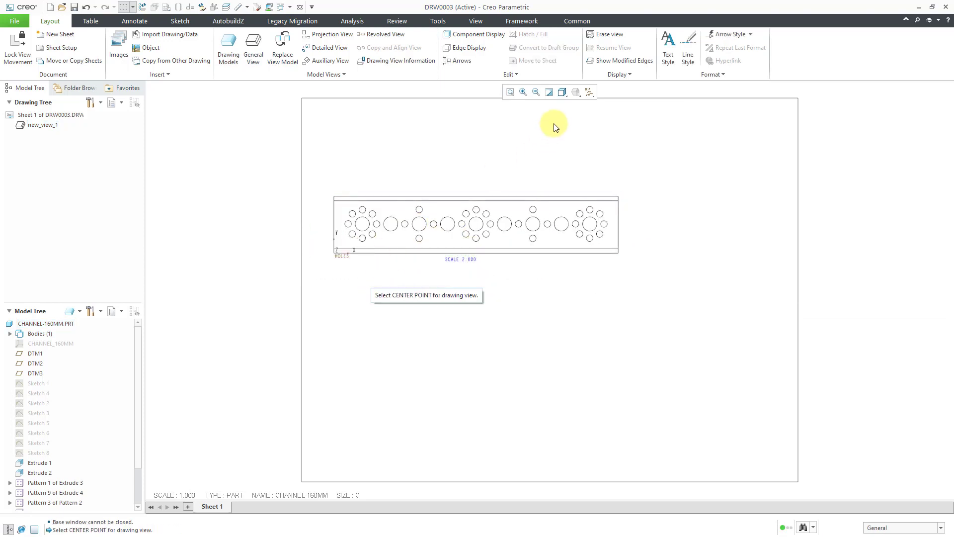
left_click(590, 93)
left_click(588, 138)
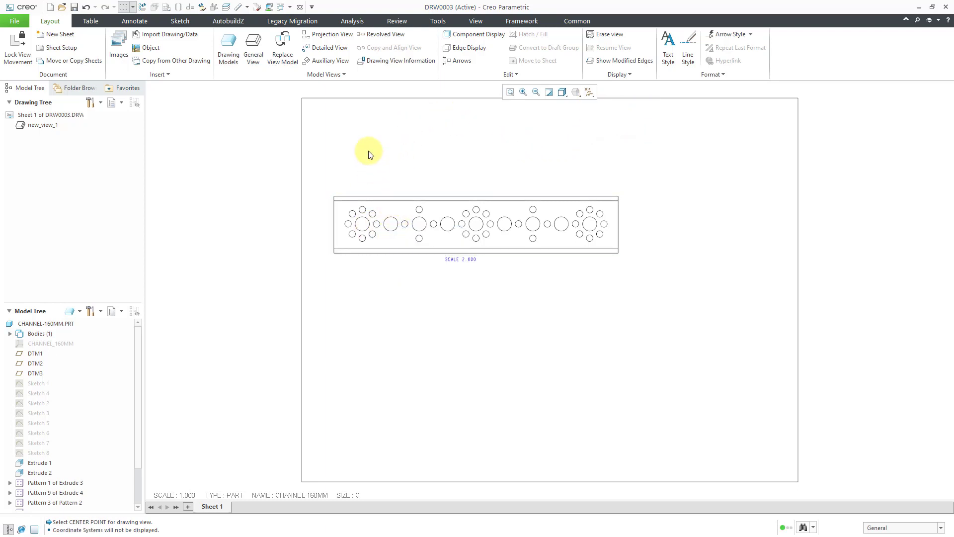
Start a hole table and rename the Hole Label column from 'Hole No.' to 'Hole'.
left_click(96, 23)
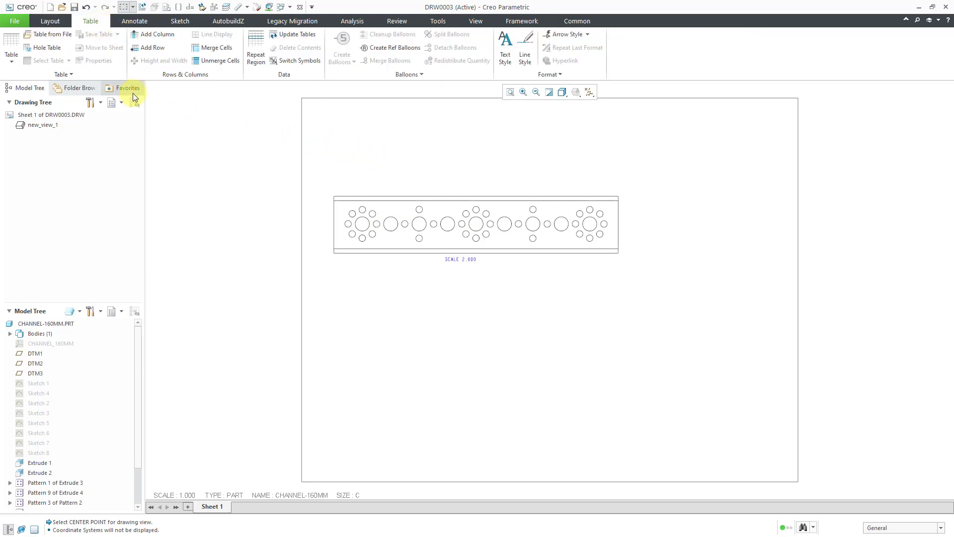
left_click(47, 48)
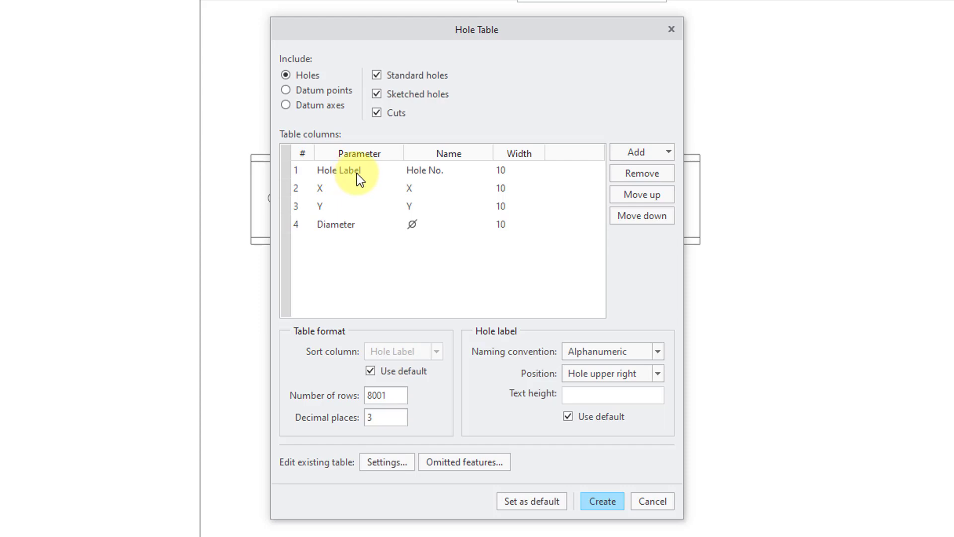
left_click(445, 171)
double_click(450, 171)
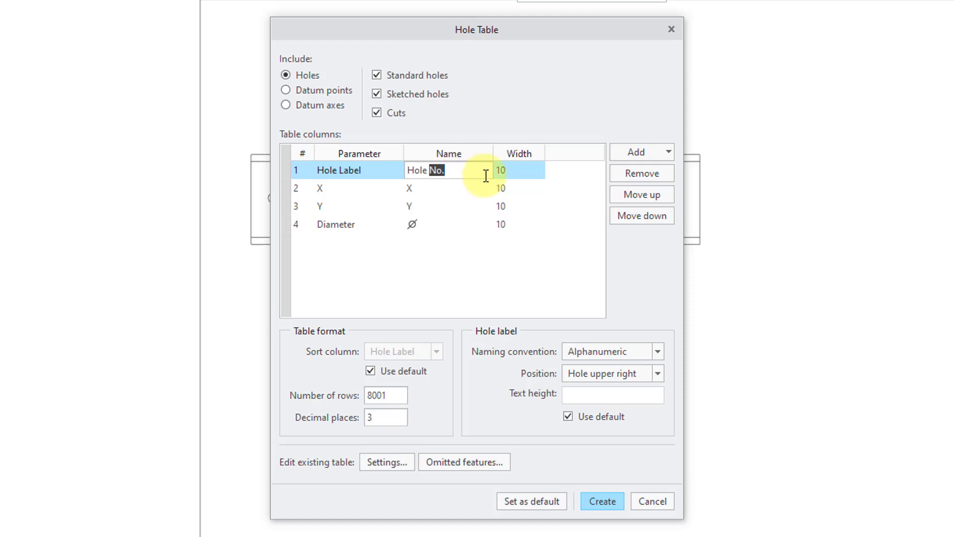
key("BackSpace")
double_click(408, 166)
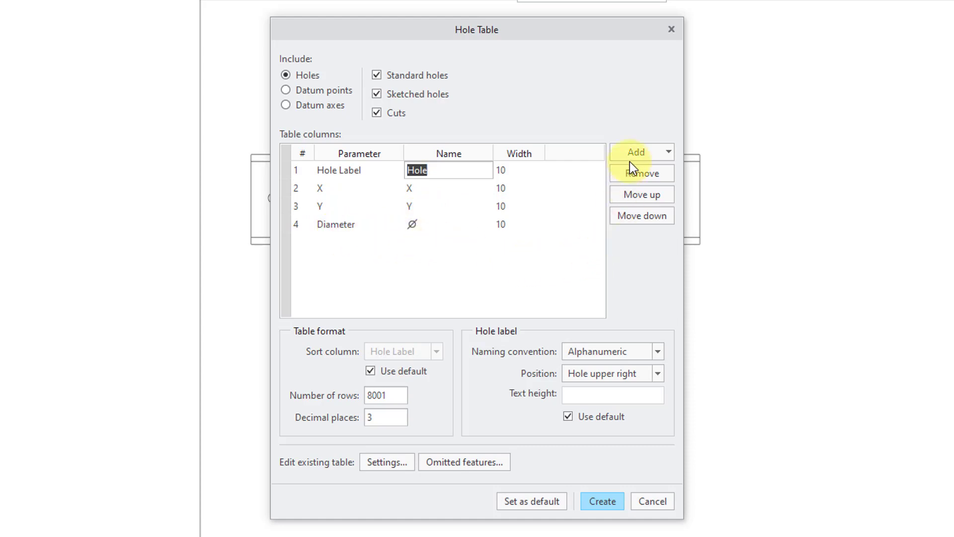
Browse the columns available to add, then close the list without adding any.
left_click(668, 153)
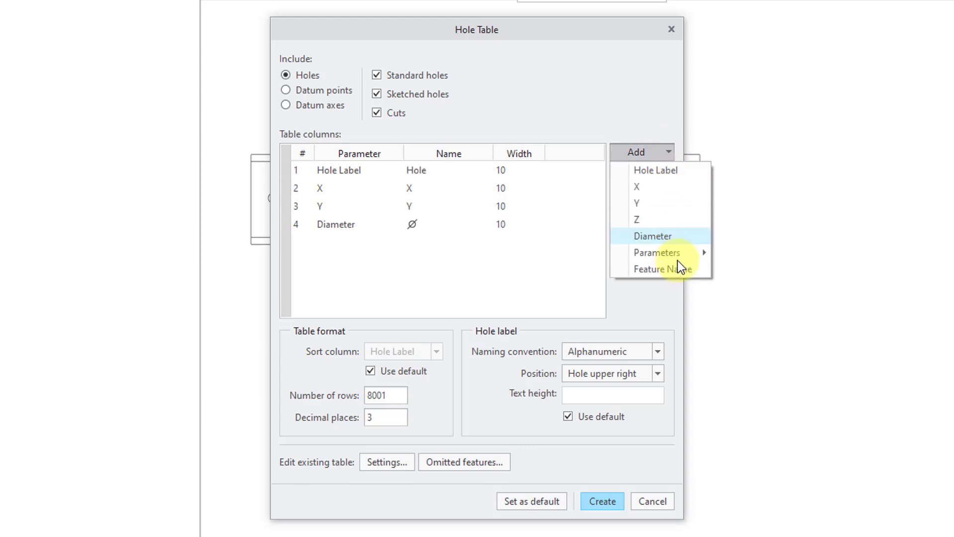
mouse_move(680, 256)
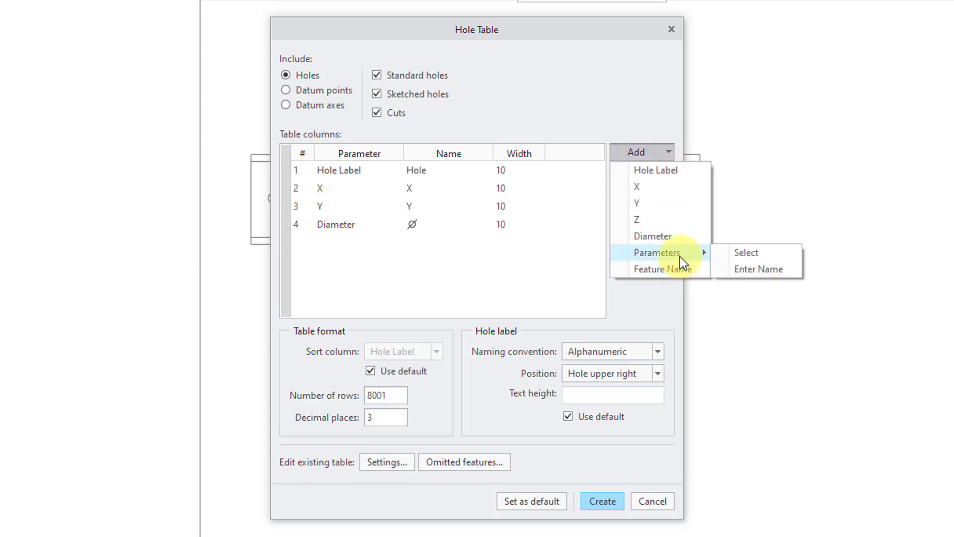
left_click(642, 112)
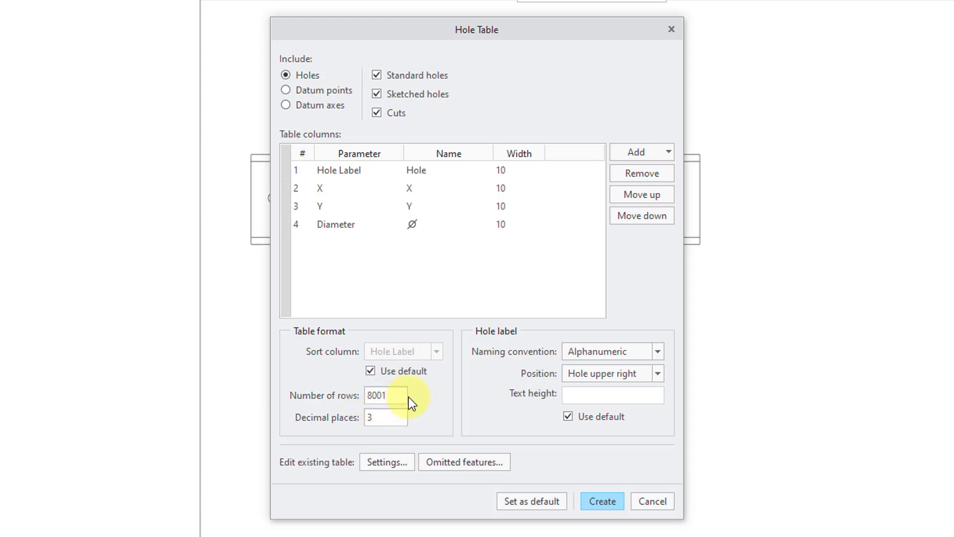
left_click(625, 351)
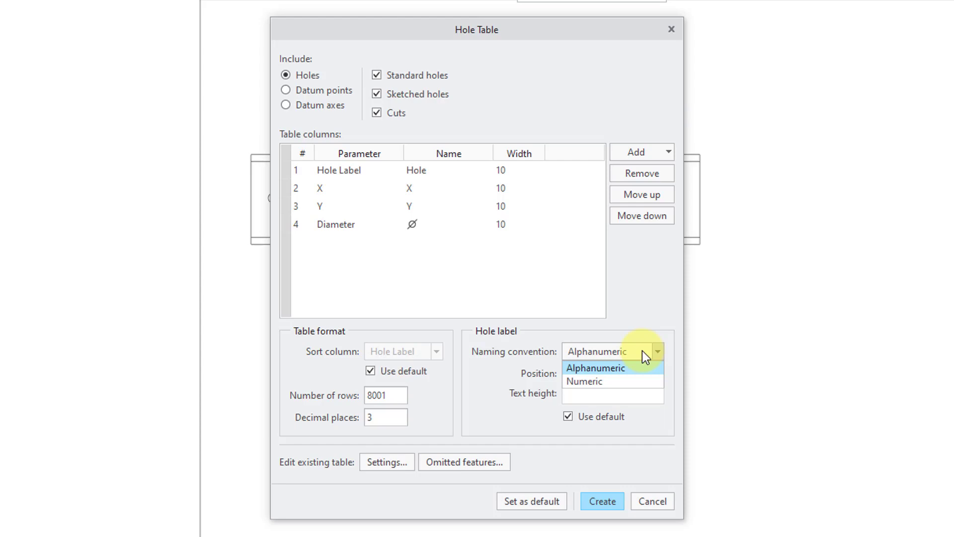
left_click(649, 334)
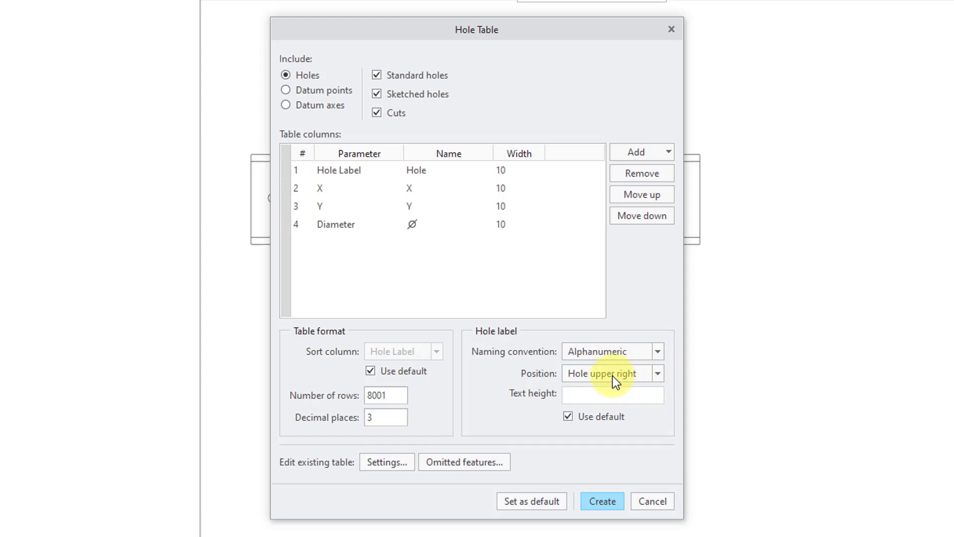
left_click(658, 374)
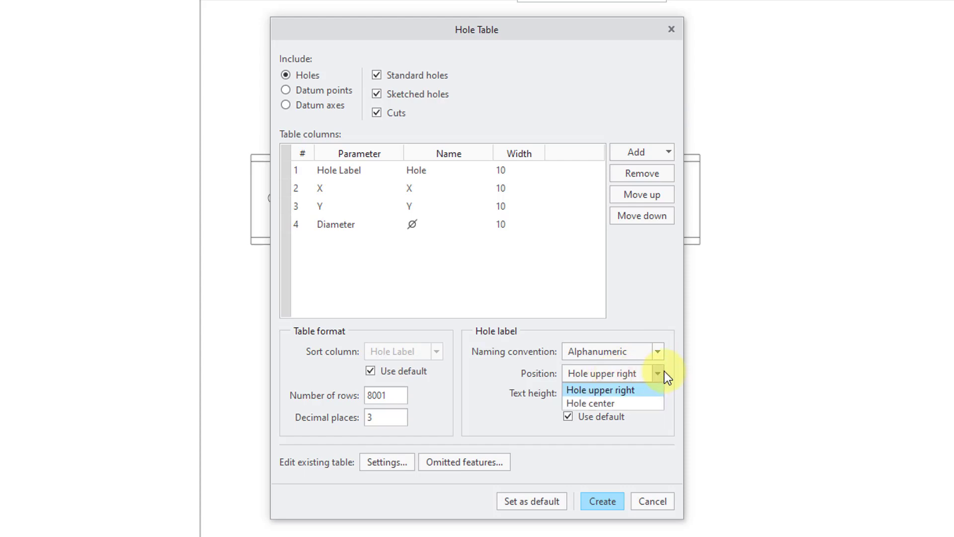
left_click(670, 373)
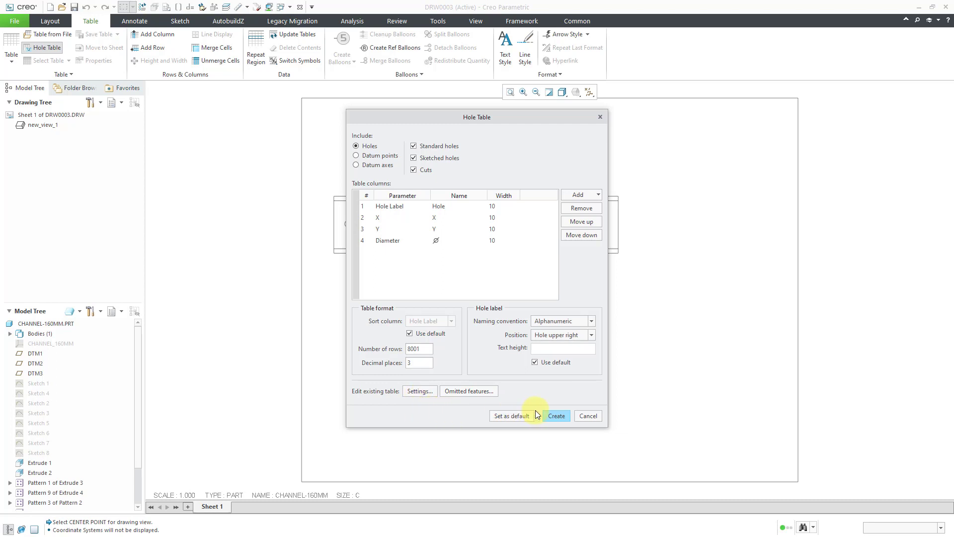
Create the hole table from the HOLES coordinate system and place it right of the view.
left_click(556, 416)
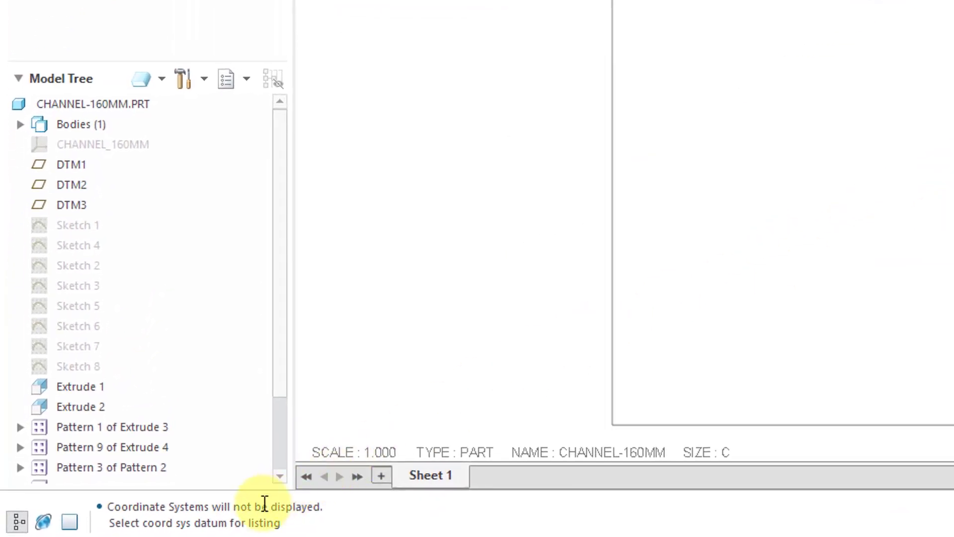
left_click_drag(282, 368, 273, 453)
left_click(70, 472)
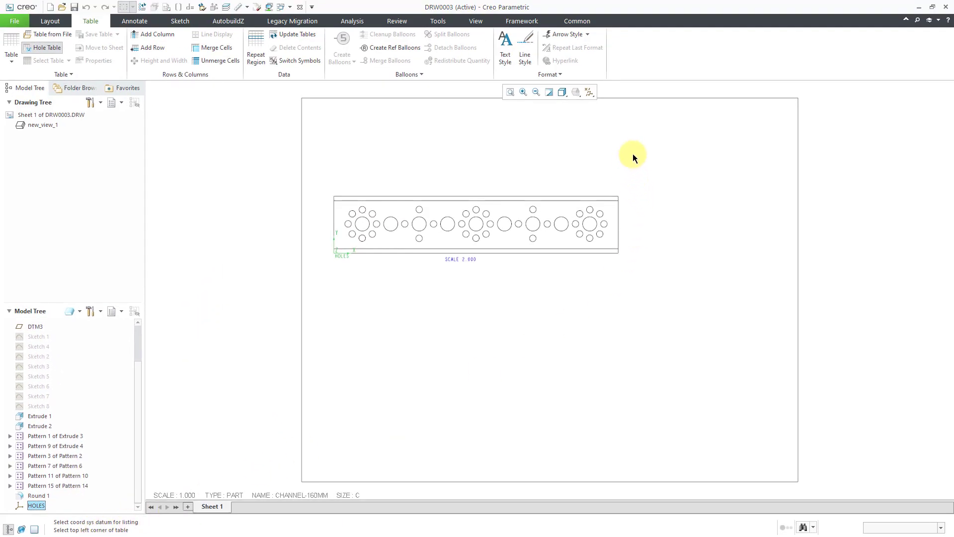
left_click(657, 267)
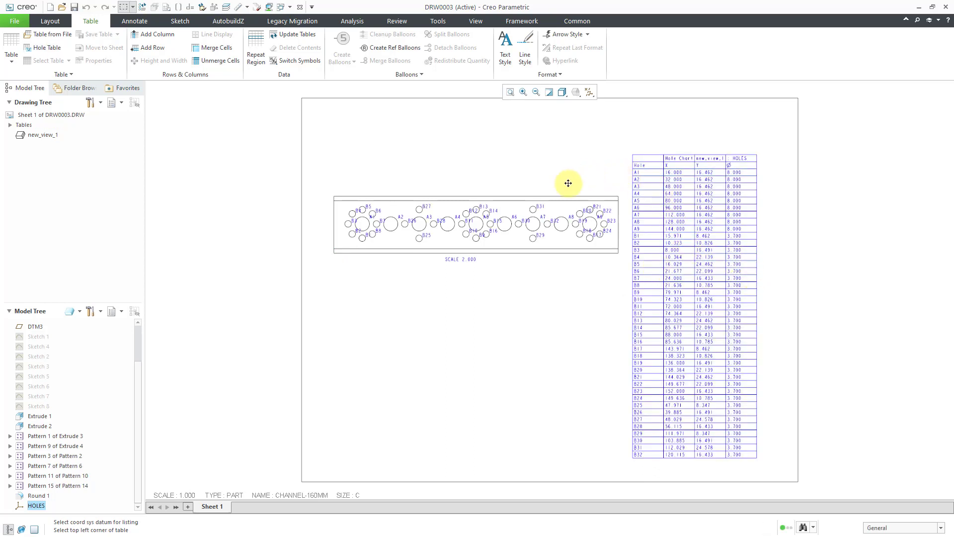
middle_click_drag(566, 171, 522, 156)
scroll(540, 176, "up", 4)
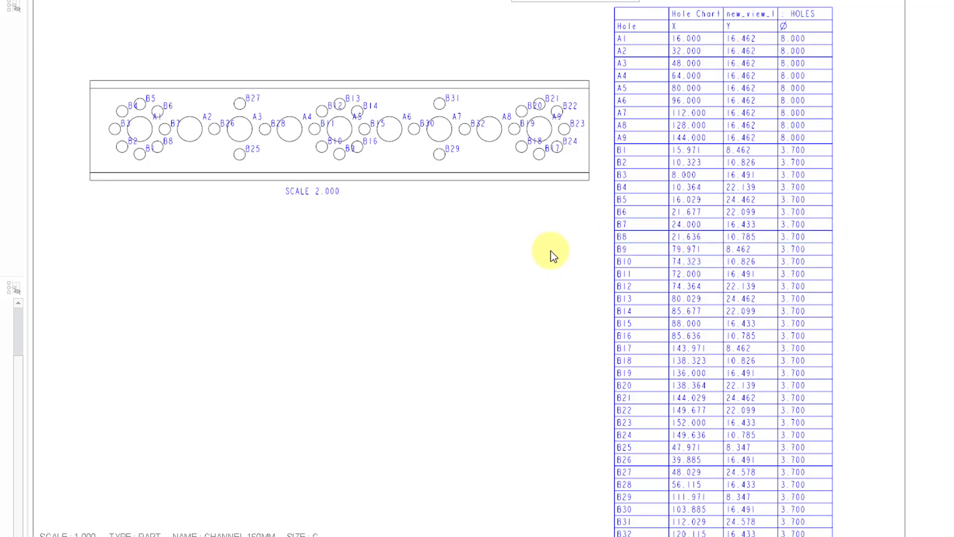
mouse_move(724, 315)
middle_mouse_down()
mouse_move(718, 271)
mouse_move(724, 294)
middle_mouse_up()
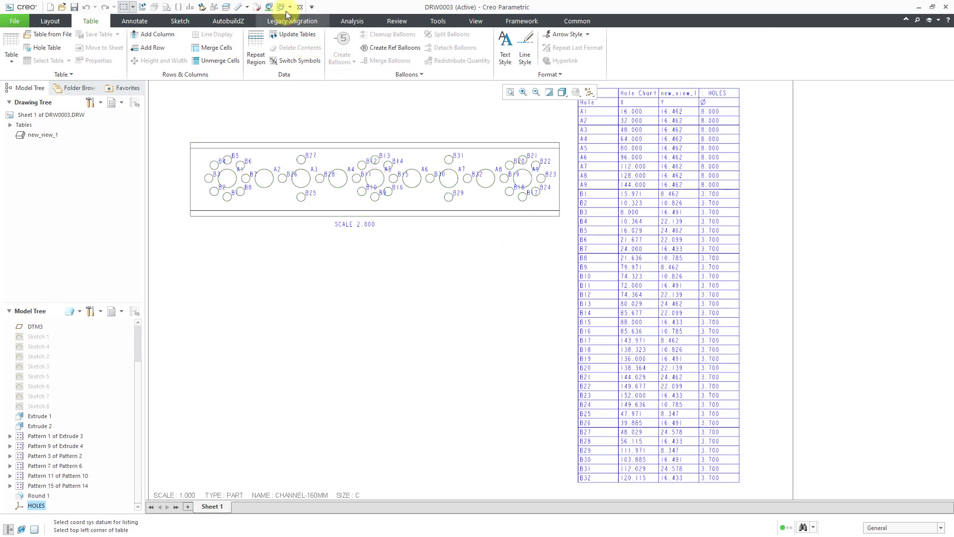
left_click(282, 7)
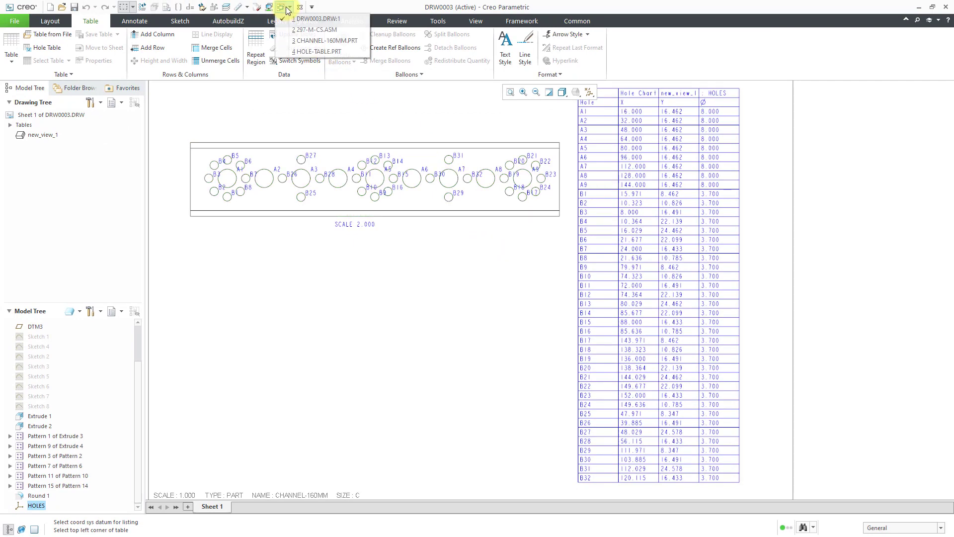
left_click(299, 52)
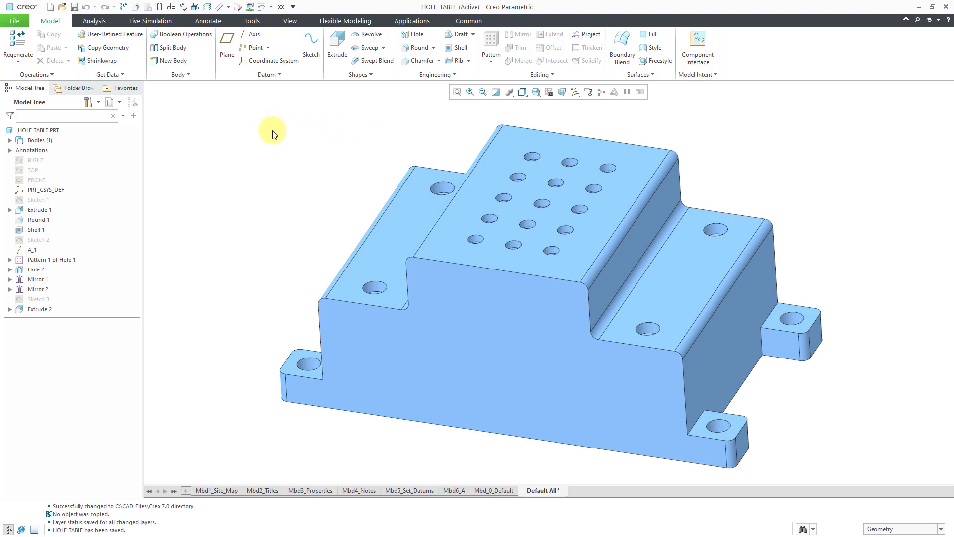
mouse_move(394, 160)
middle_mouse_down()
mouse_move(383, 177)
mouse_move(378, 163)
mouse_move(388, 171)
middle_mouse_up()
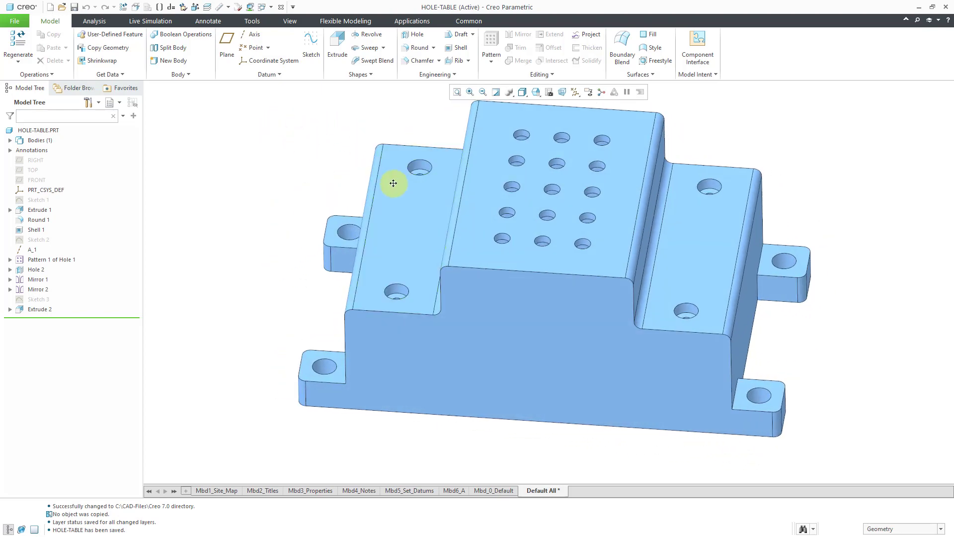
middle_click_drag(392, 188, 373, 191, "shift")
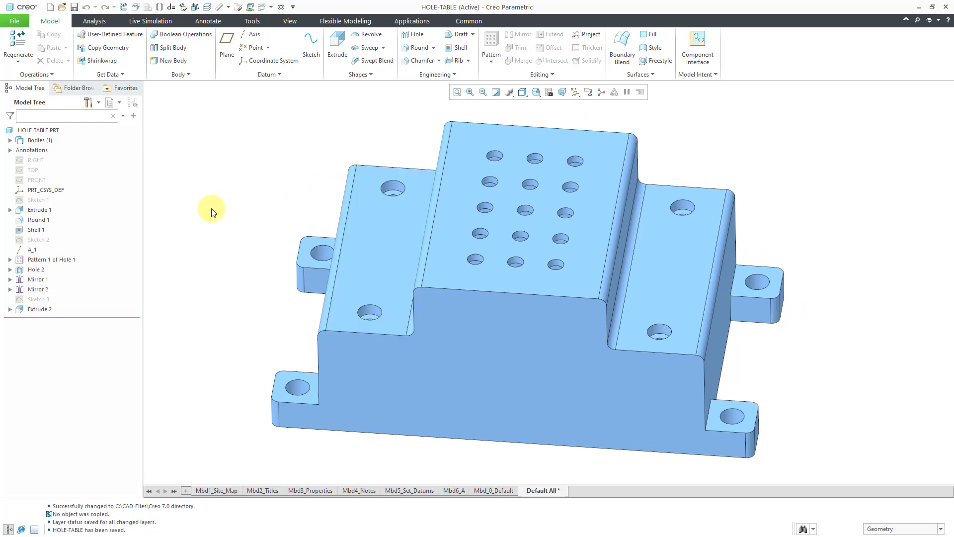
left_click(10, 259)
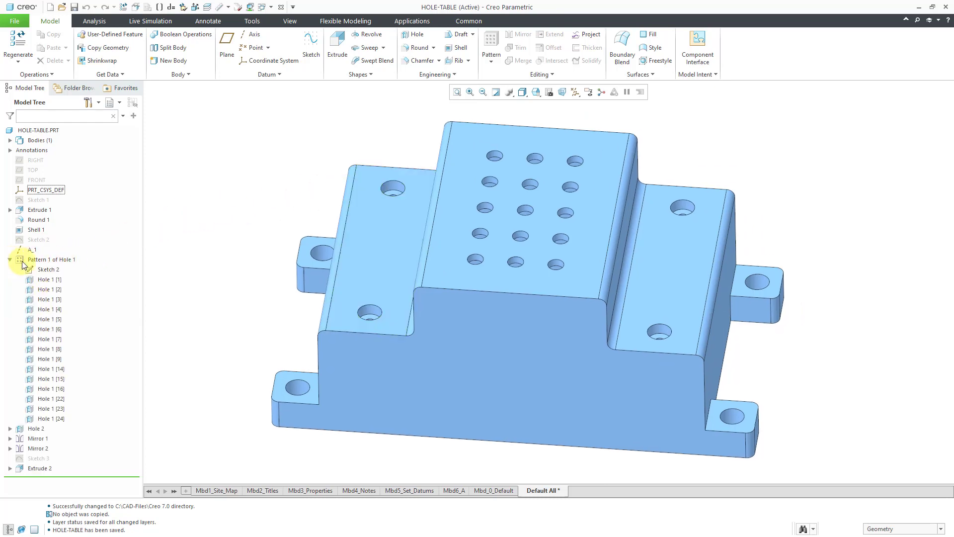
left_click(46, 281)
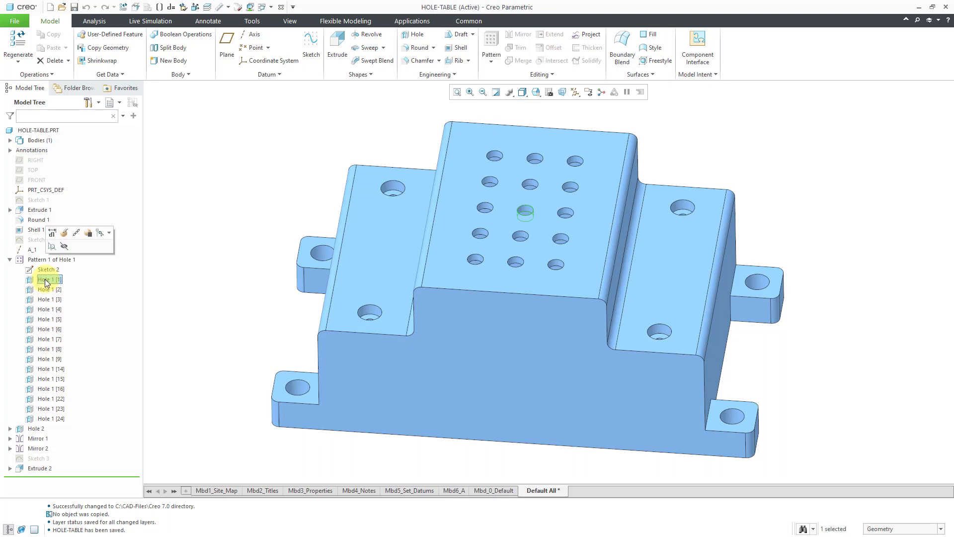
left_click(50, 261)
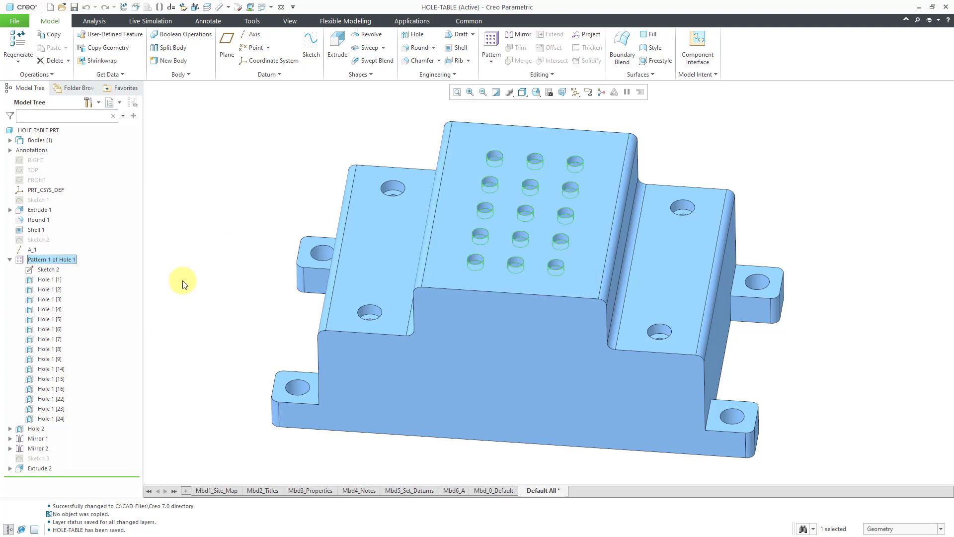
left_click(36, 429)
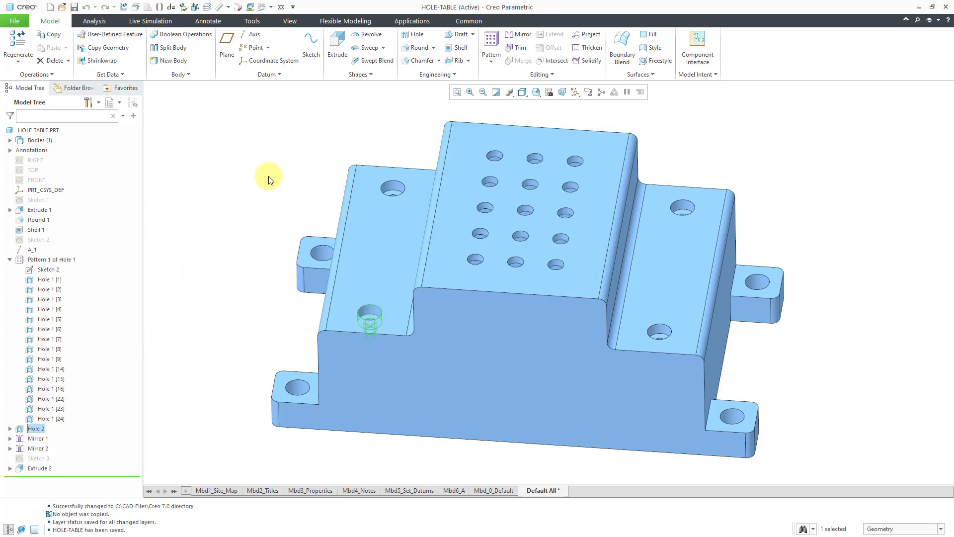
left_click(589, 92)
middle_click_drag(395, 259, 367, 267)
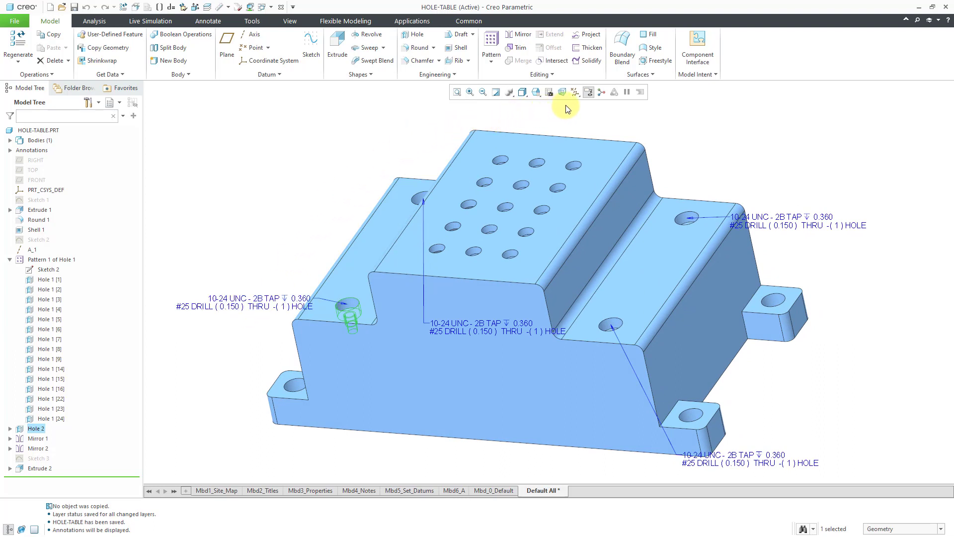
left_click(588, 92)
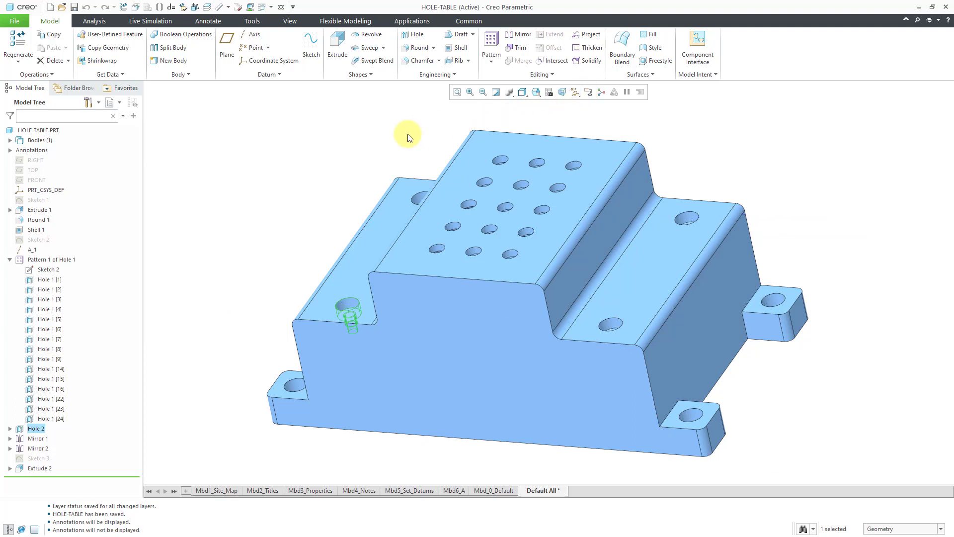
middle_click_drag(532, 163, 557, 178)
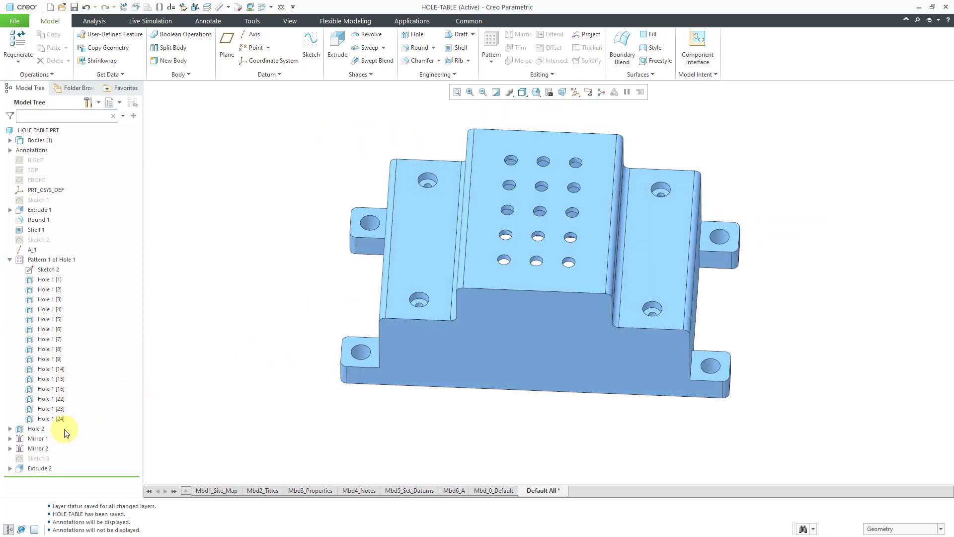
Edit Sketch 3, hide constraints, dimension the upper-right tab hole 0.38, and regenerate.
left_click(39, 458)
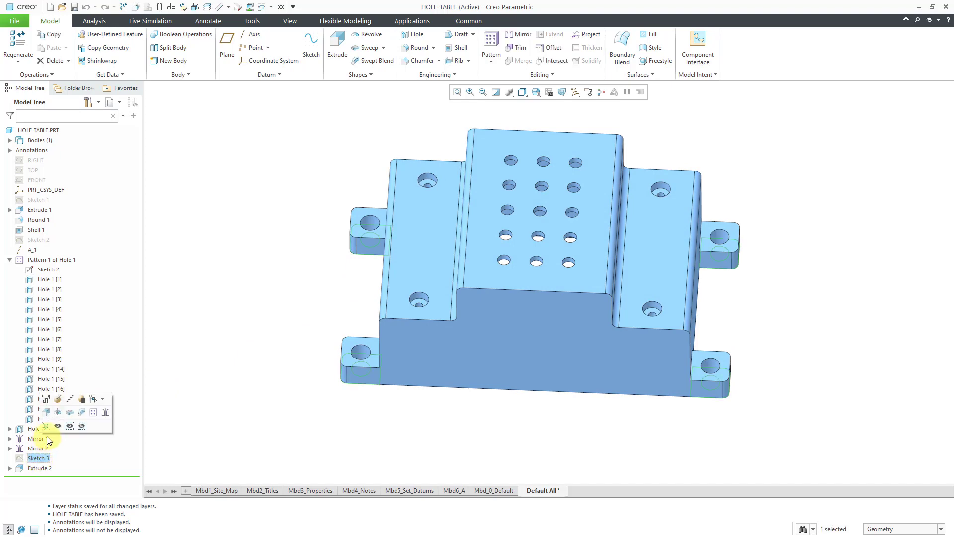
left_click(46, 398)
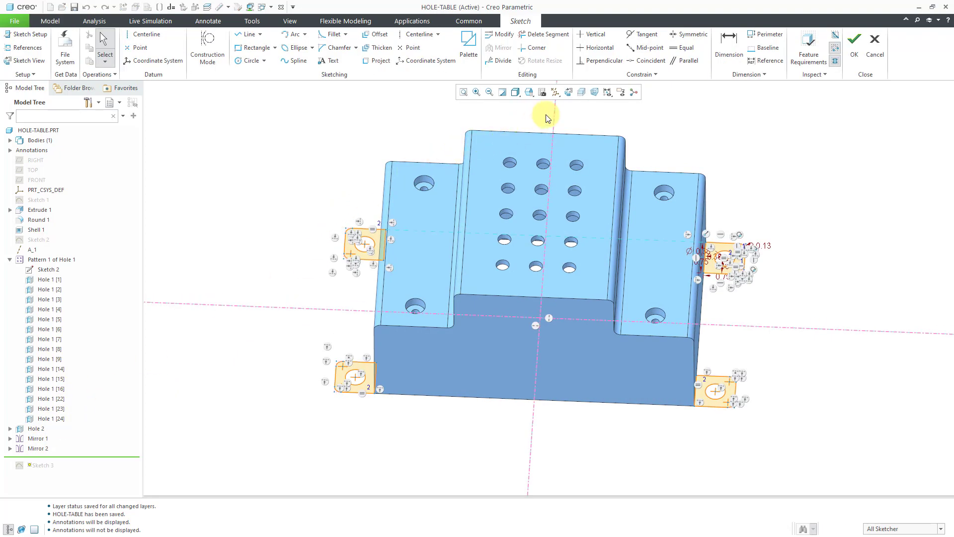
left_click(569, 92)
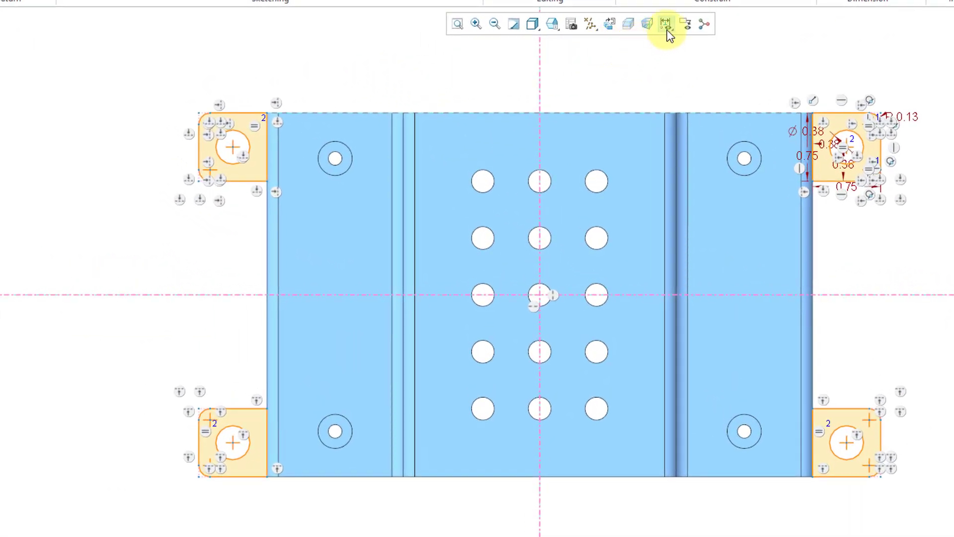
left_click(666, 24)
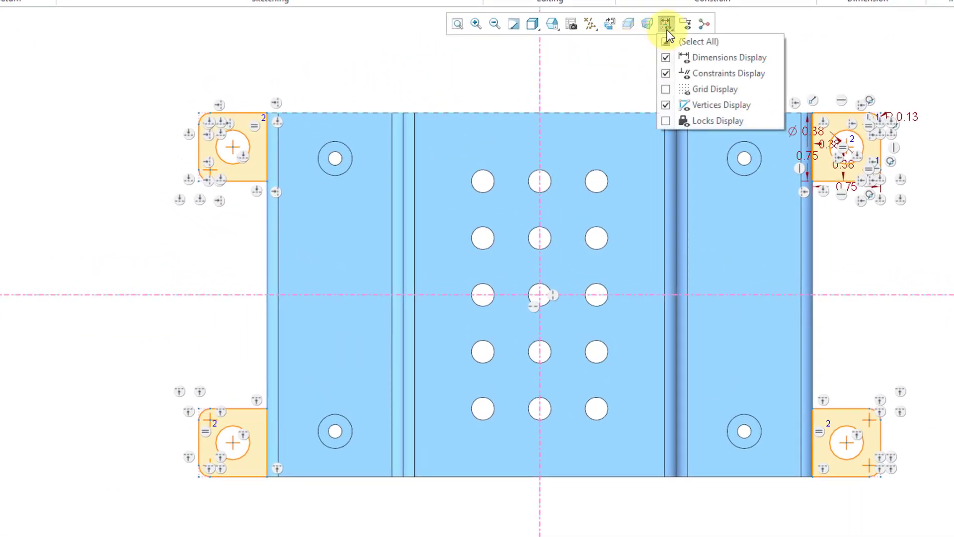
left_click(717, 73)
left_click(503, 80)
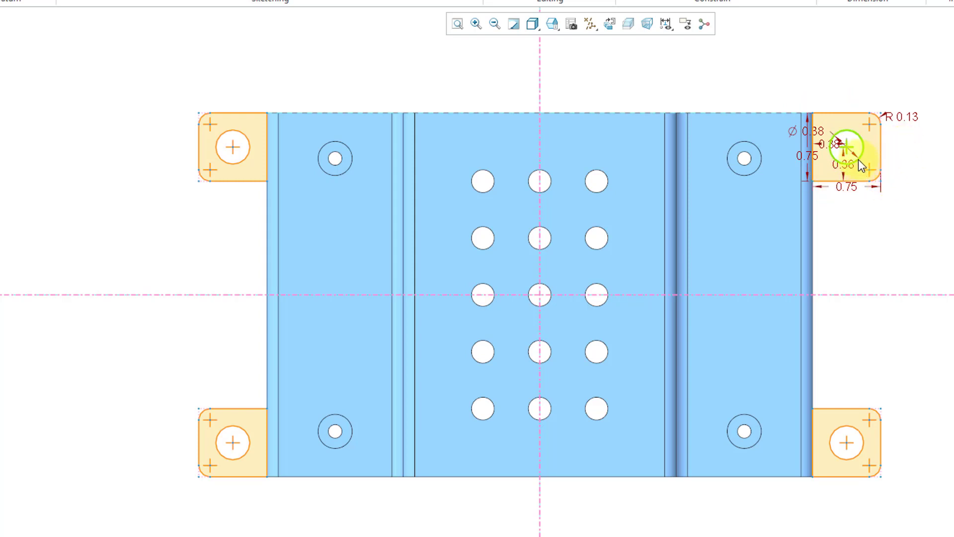
left_click(822, 170)
left_click(949, 4)
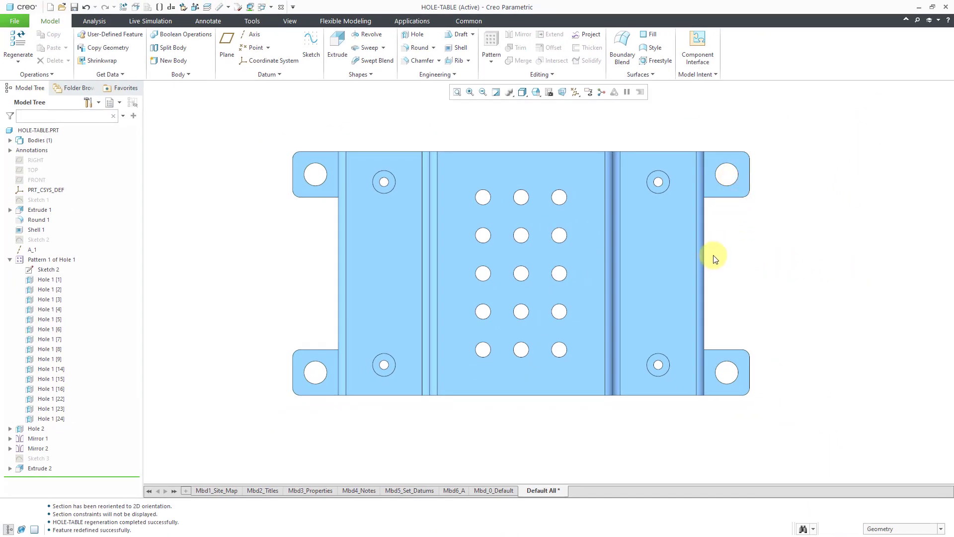
Start a new coordinate system using the bottom, large and left boss faces as origin.
mouse_move(716, 252)
middle_mouse_down()
mouse_move(714, 215)
mouse_move(738, 152)
middle_mouse_up()
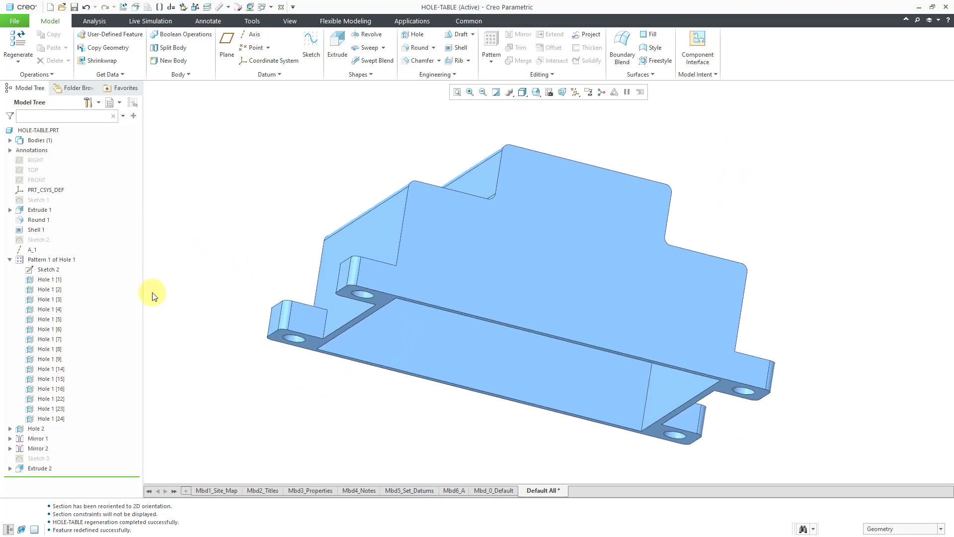
left_click(274, 60)
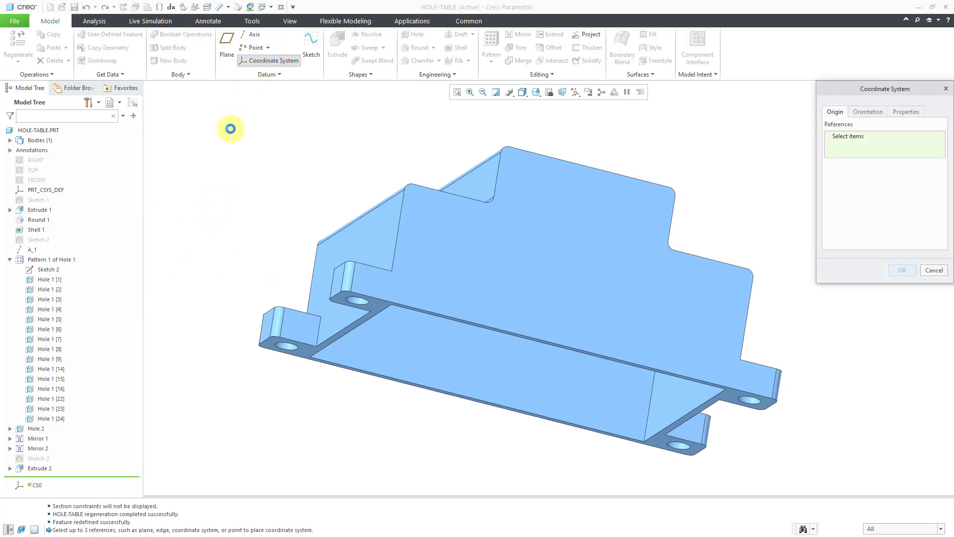
left_click(371, 307)
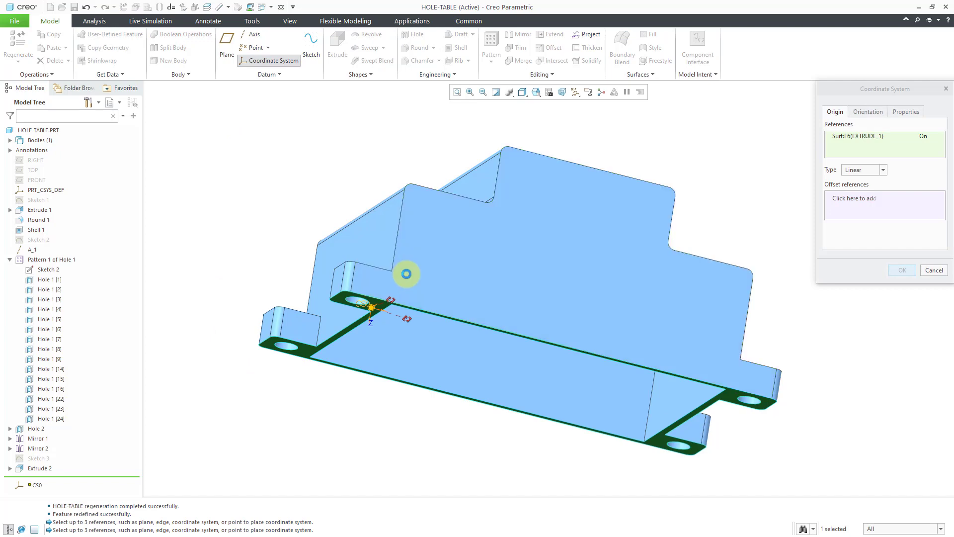
left_click(430, 276, "ctrl")
middle_click_drag(432, 277, 425, 309)
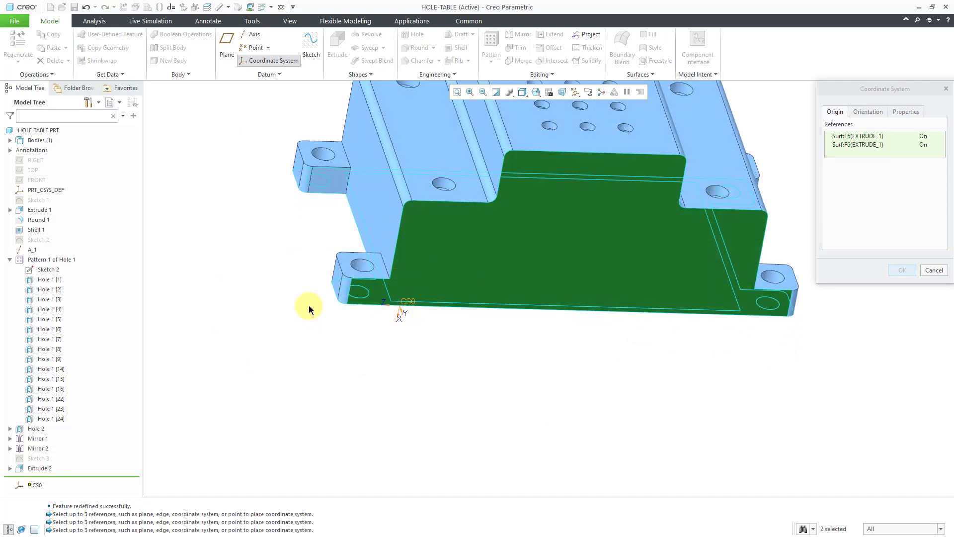
left_click(334, 284, "ctrl")
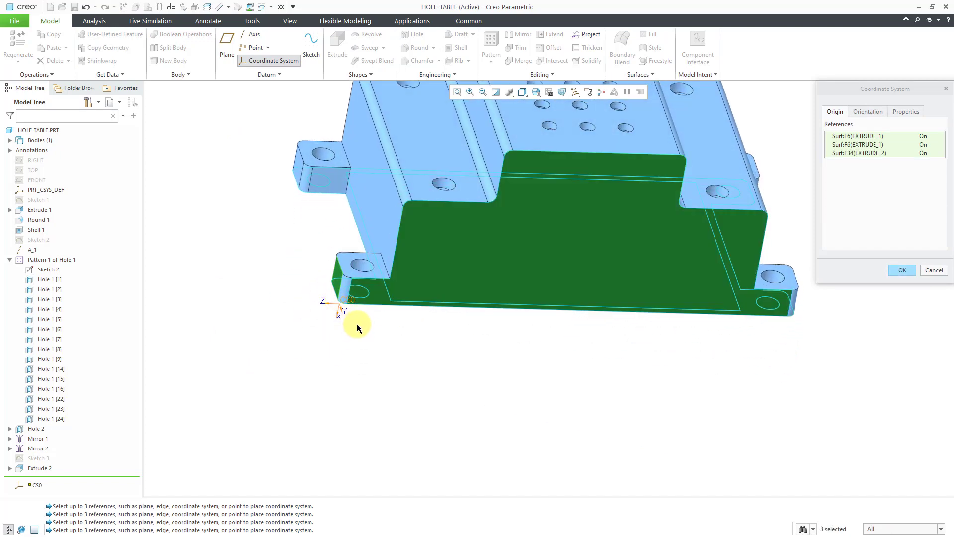
middle_click_drag(358, 324, 328, 385)
Make the first orientation reference define the Z axis, reversed.
left_click(868, 111)
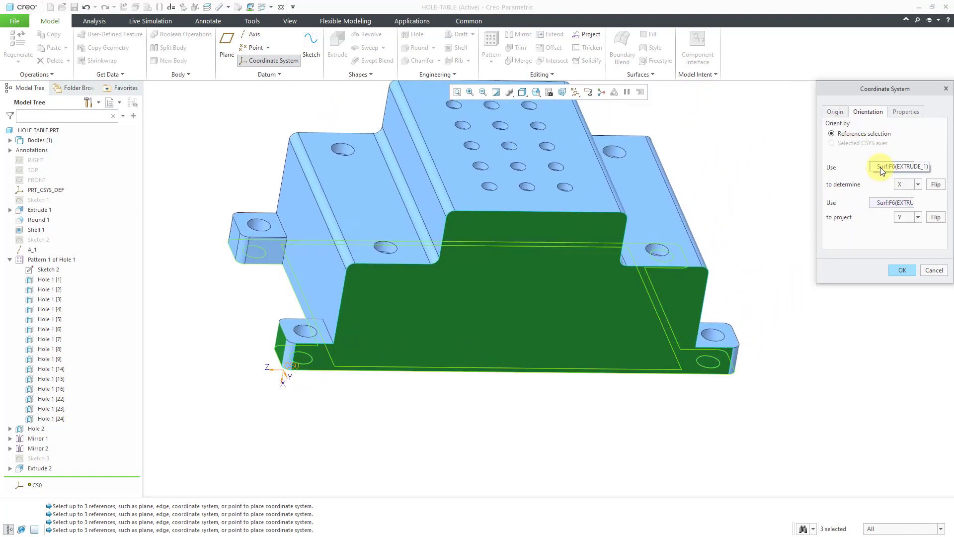
left_click(882, 168)
middle_click_drag(534, 305, 519, 226)
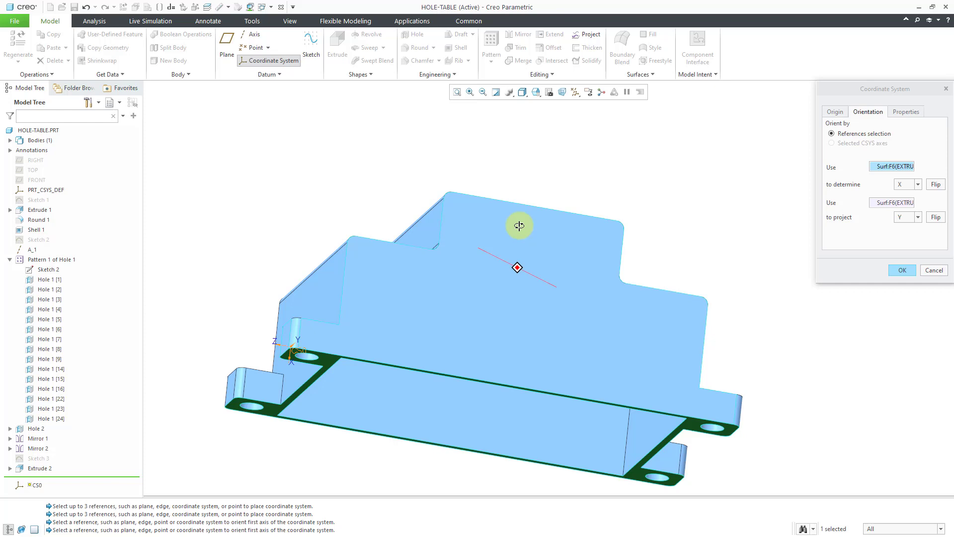
left_click(918, 184)
left_click(913, 212)
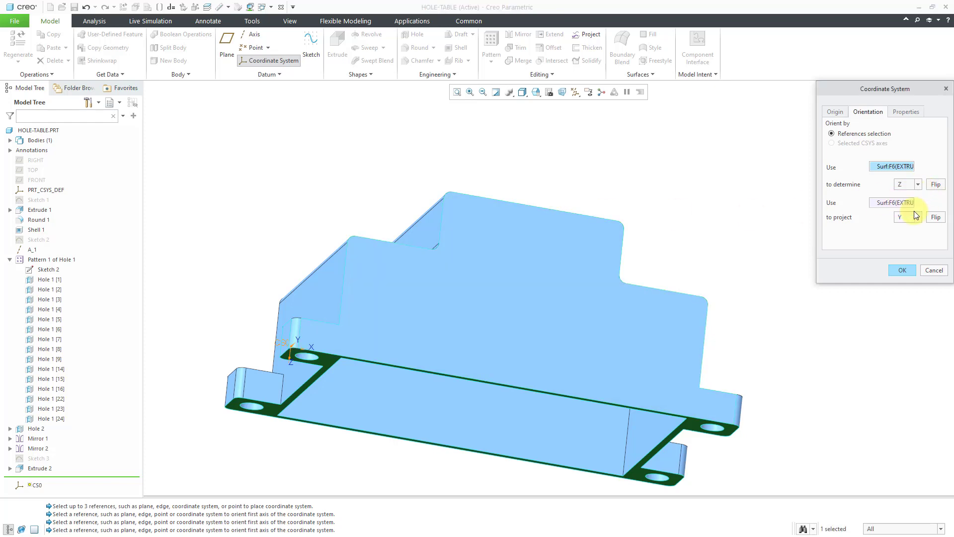
left_click(936, 185)
mouse_move(494, 219)
middle_mouse_down()
mouse_move(456, 252)
mouse_move(477, 239)
mouse_move(475, 251)
middle_mouse_up()
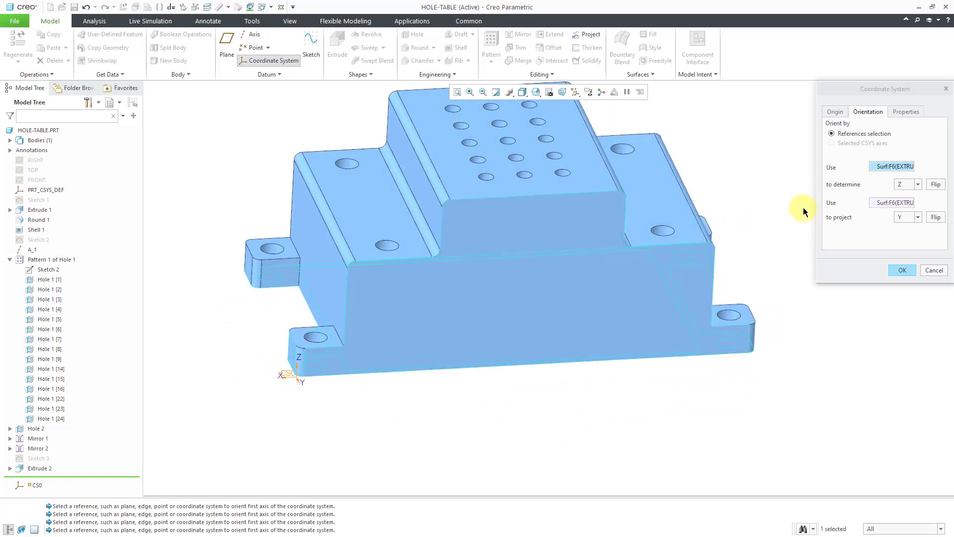
Set the second orientation reference to project the Y axis.
left_click(887, 203)
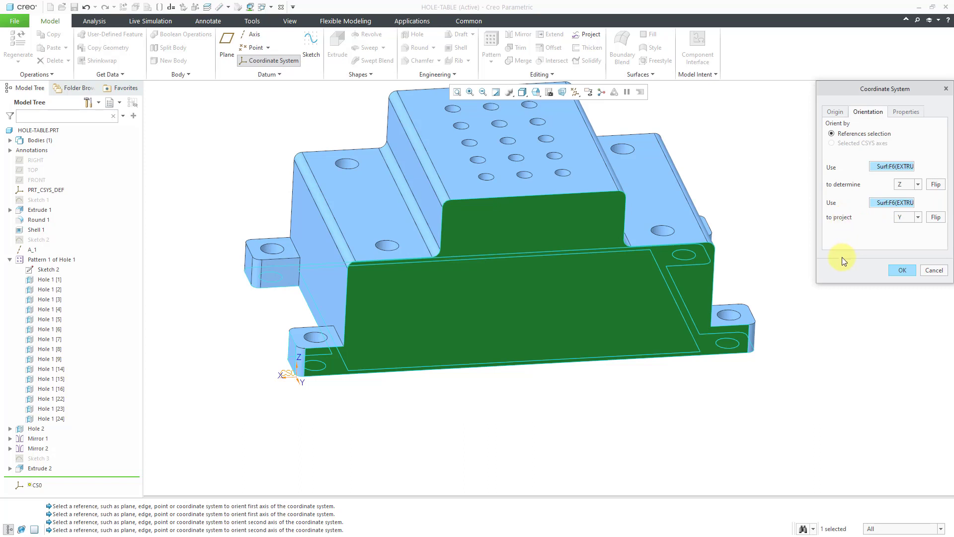
left_click(917, 219)
left_click(900, 227)
left_click(937, 219)
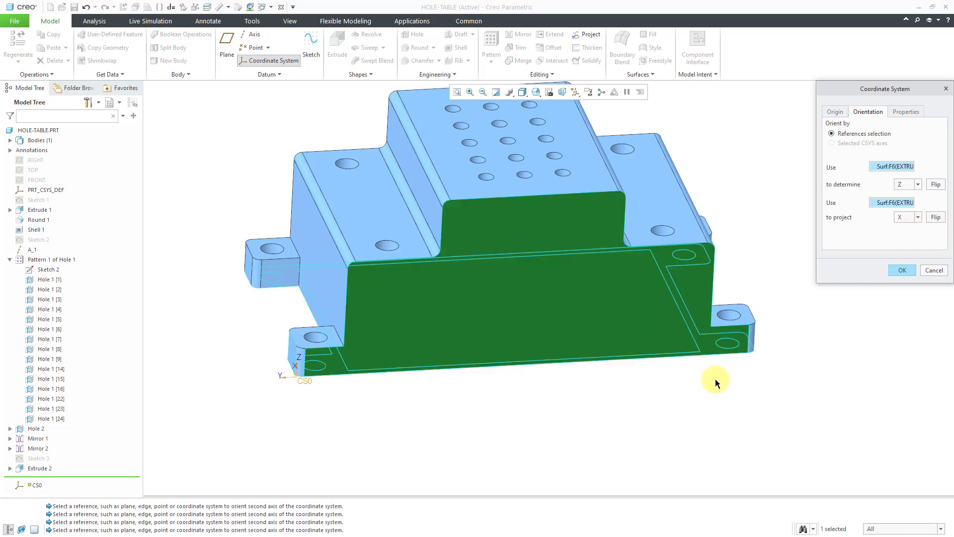
left_click(917, 217)
left_click(899, 237)
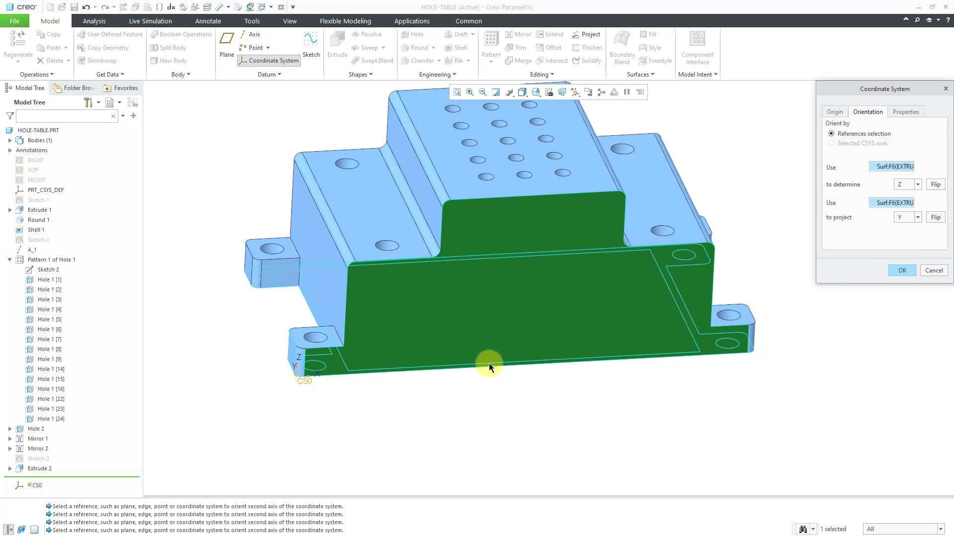
middle_click_drag(440, 357, 421, 373)
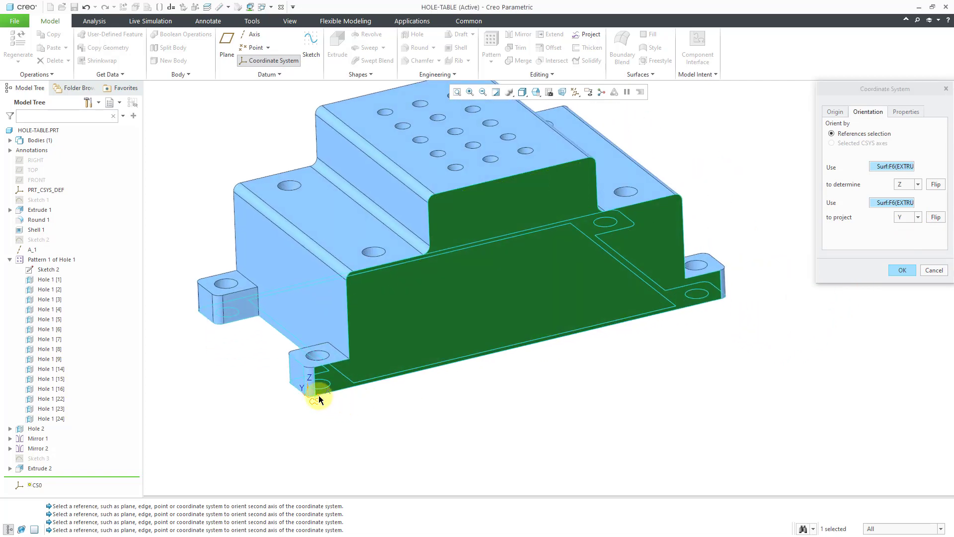
middle_click_drag(308, 397, 326, 470, "ctrl")
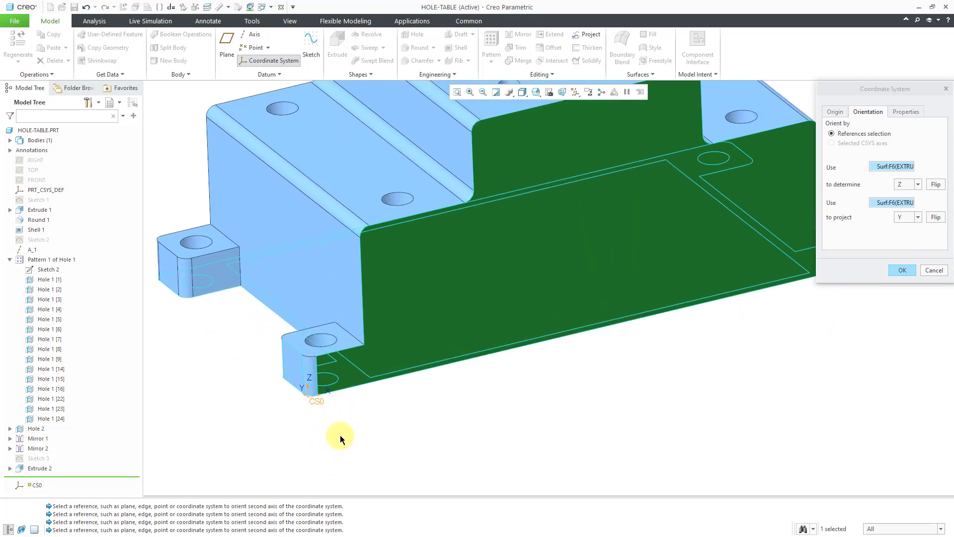
Rename CS0 to HOLES-ZERO, finish it, and zoom out to show the whole part.
left_click(905, 113)
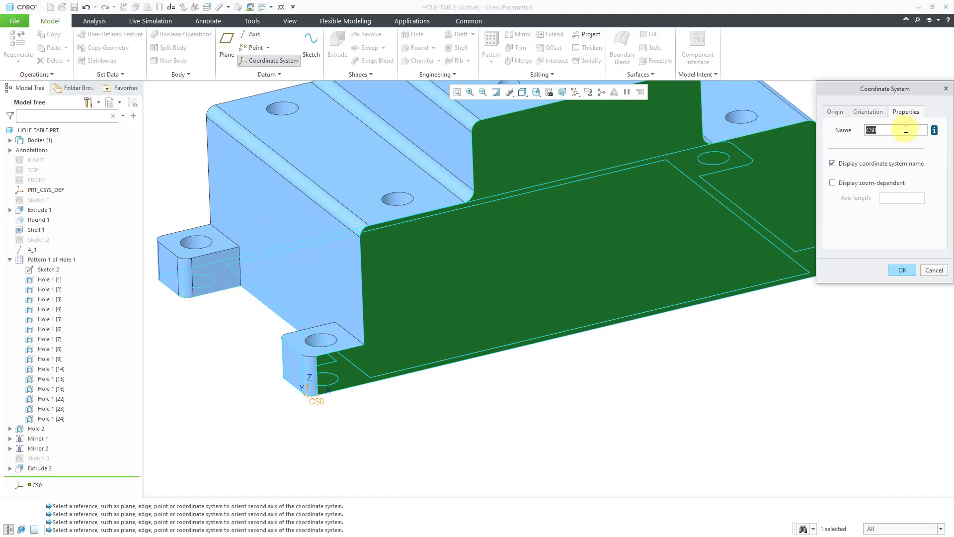
type("holes")
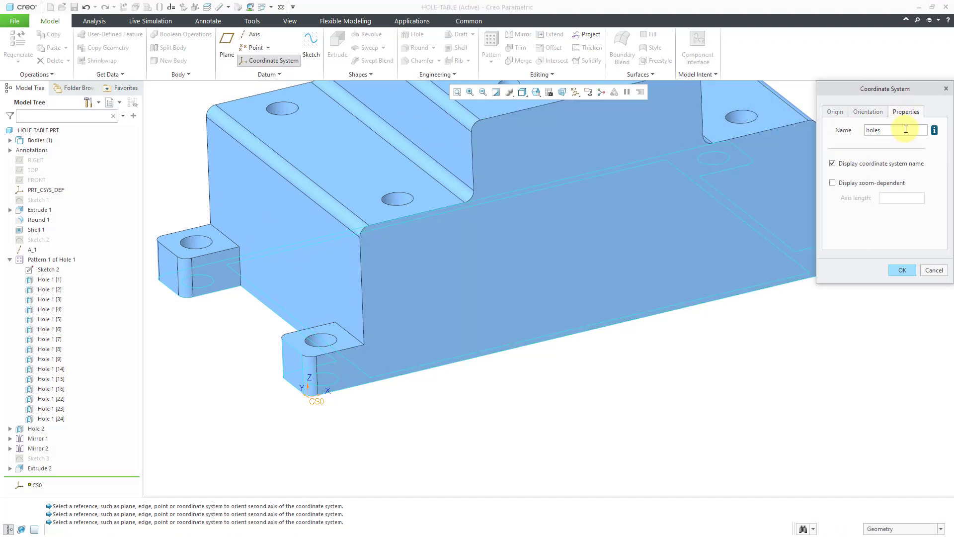
type("-zero")
key("Return")
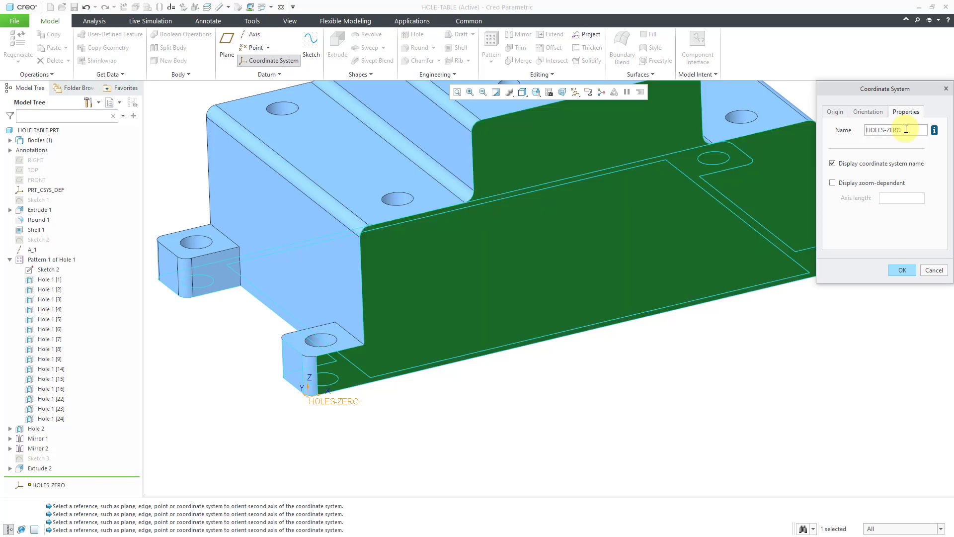
left_click(901, 270)
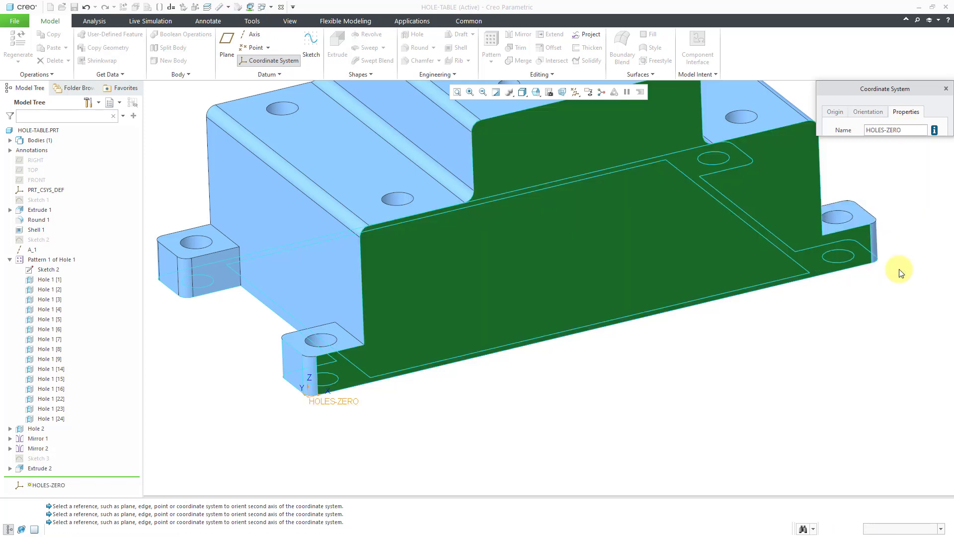
left_click(590, 358)
scroll(589, 357, "down", 3)
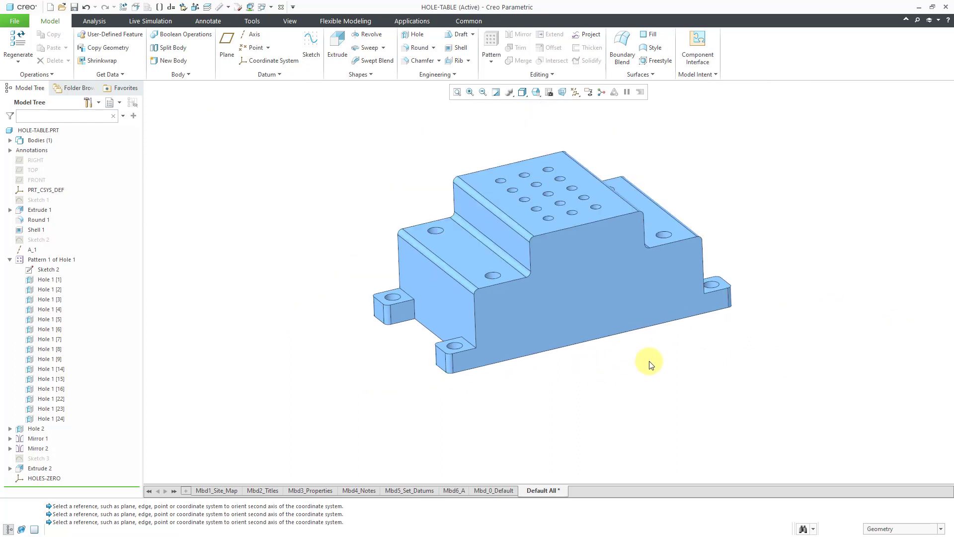
middle_click_drag(647, 362, 621, 388, "shift")
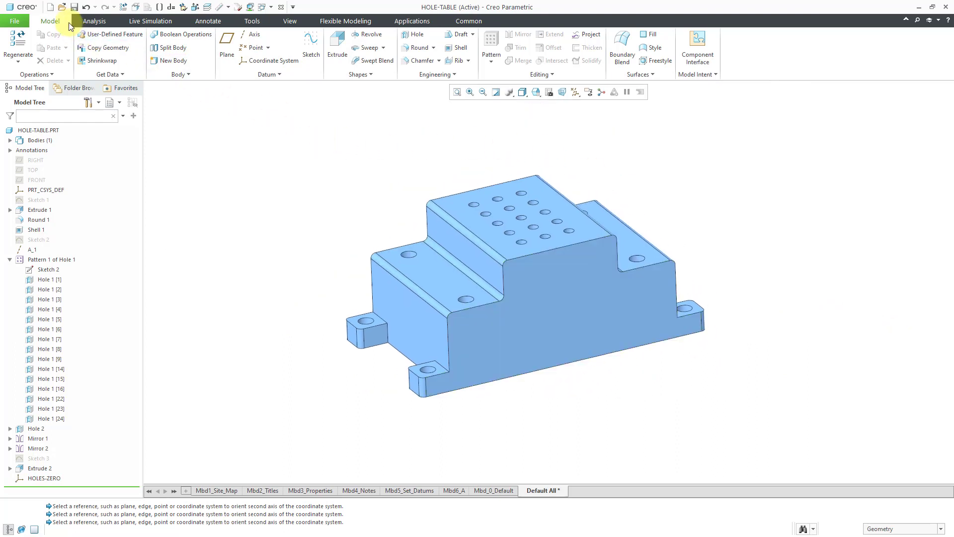
Create empty C-size landscape drawing DRW0004 of hole-table.prt and begin a general view, no combined state.
left_click(49, 8)
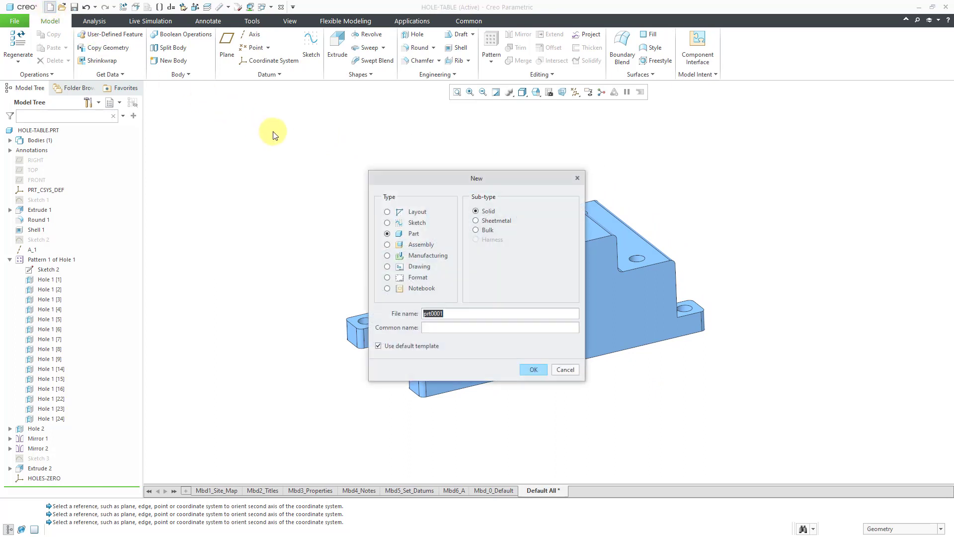
left_click(419, 267)
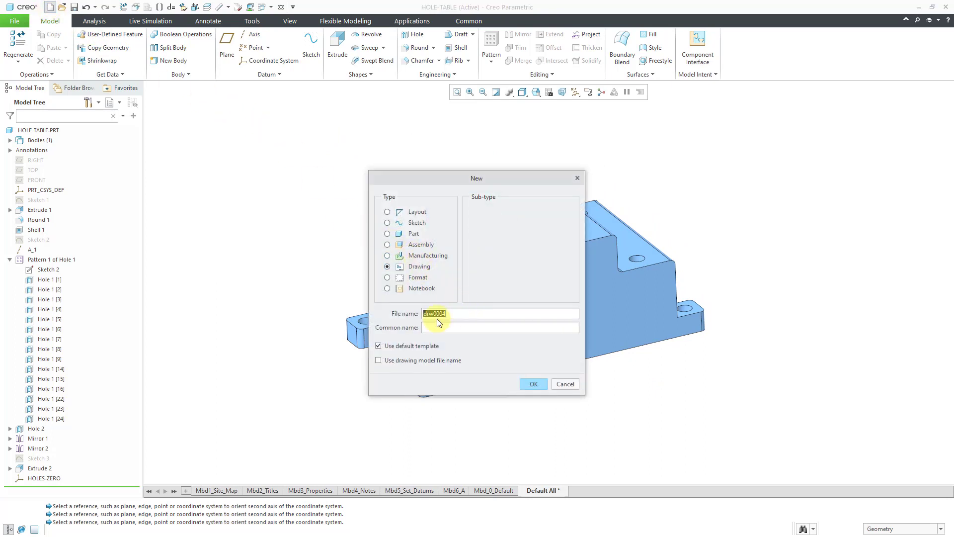
left_click(529, 384)
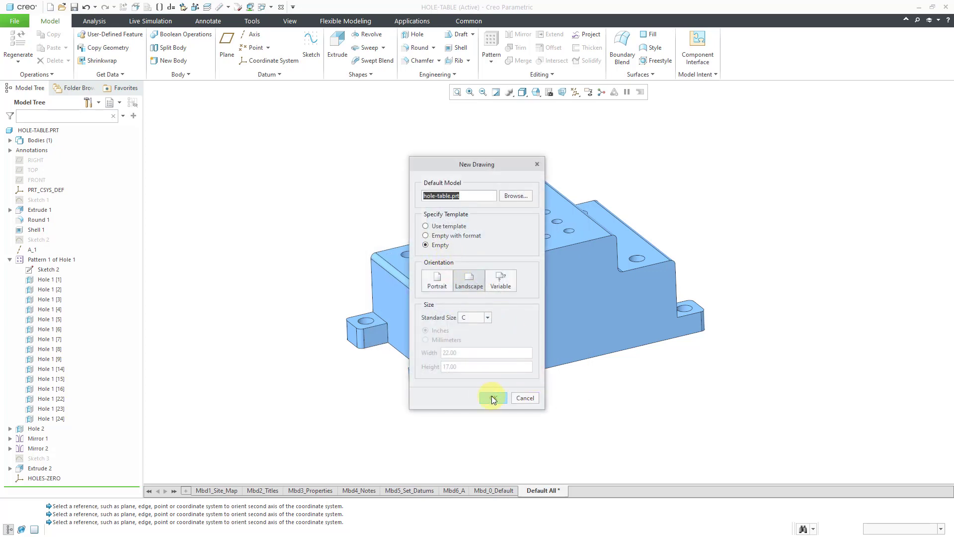
left_click(487, 391)
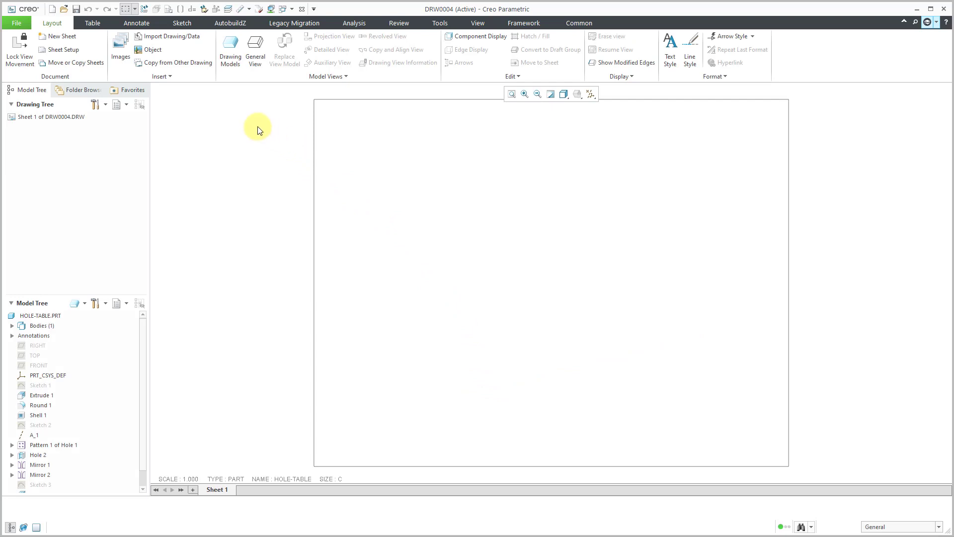
left_click(255, 49)
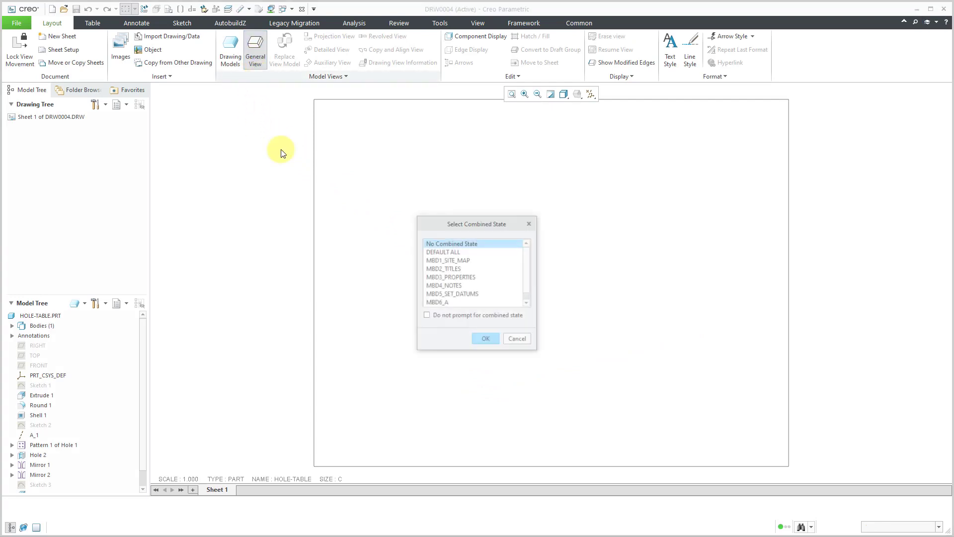
left_click(486, 340)
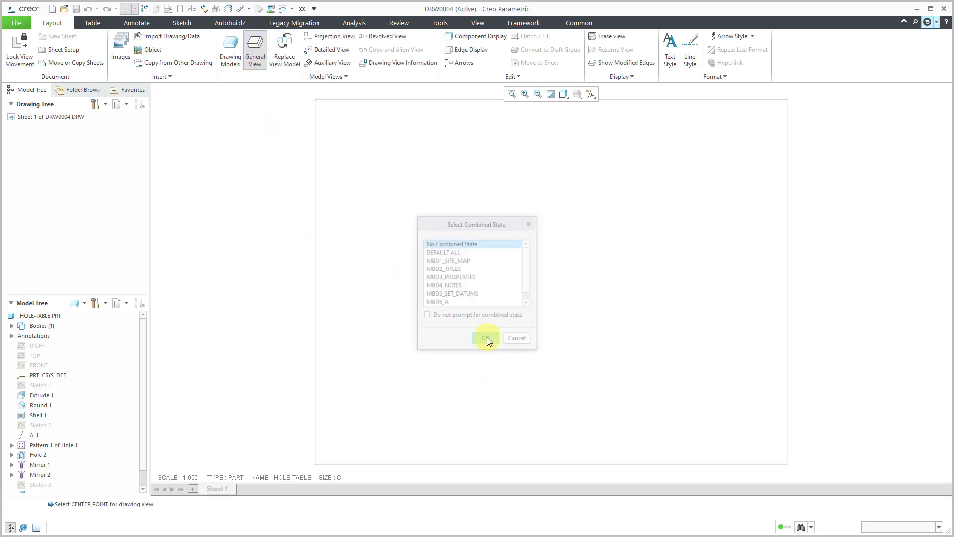
Place a general view of the part in TOP orientation on the sheet and shift it toward the centre.
left_click(407, 228)
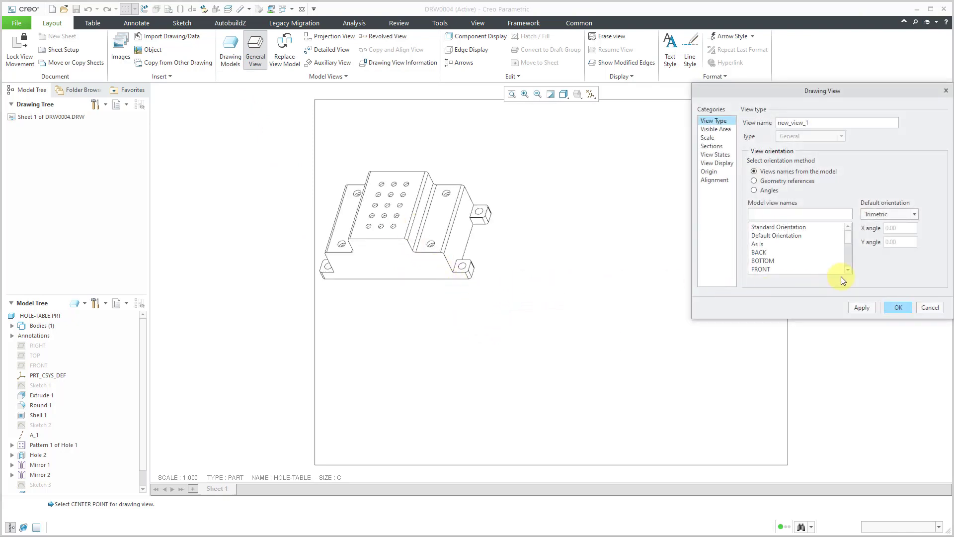
scroll(849, 269, "down", 6)
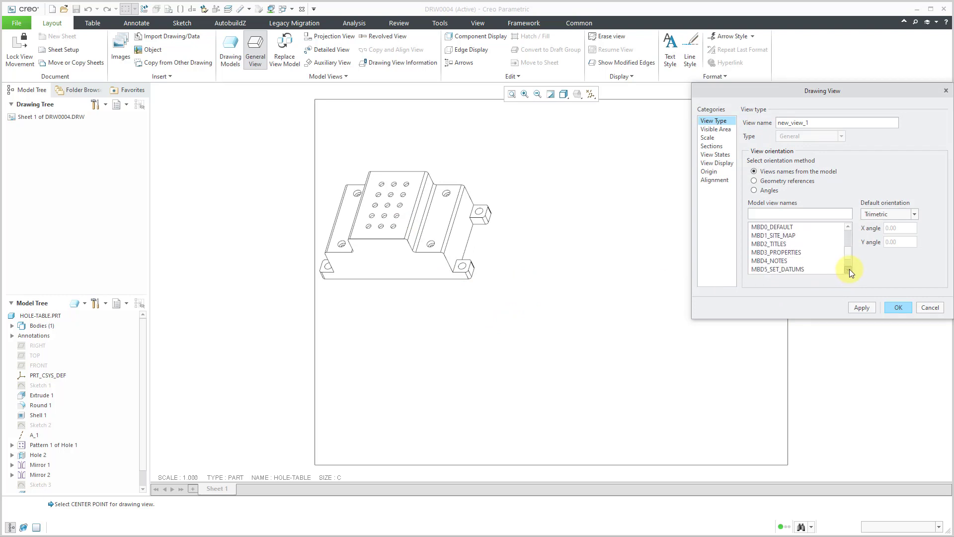
scroll(848, 269, "down", 3)
left_click(755, 270)
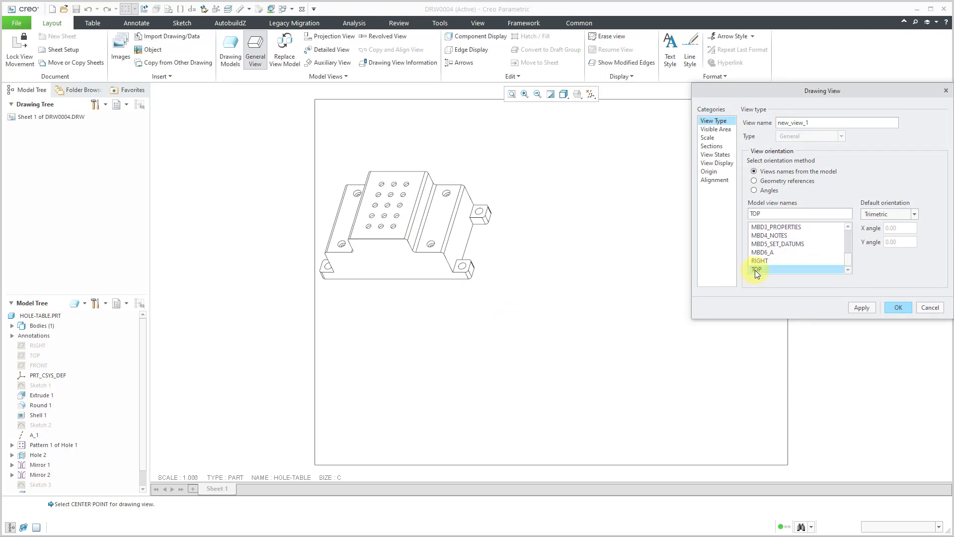
left_click(546, 102)
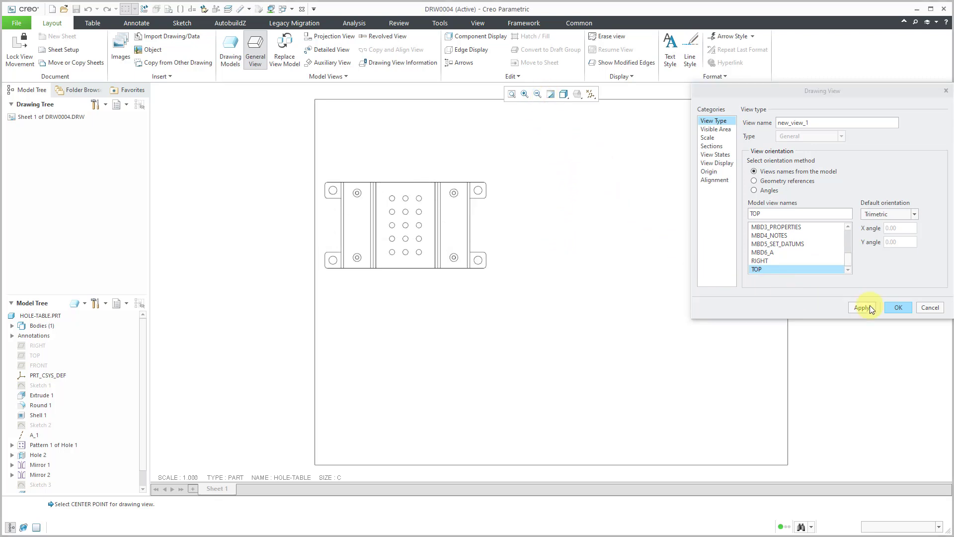
left_click(900, 308)
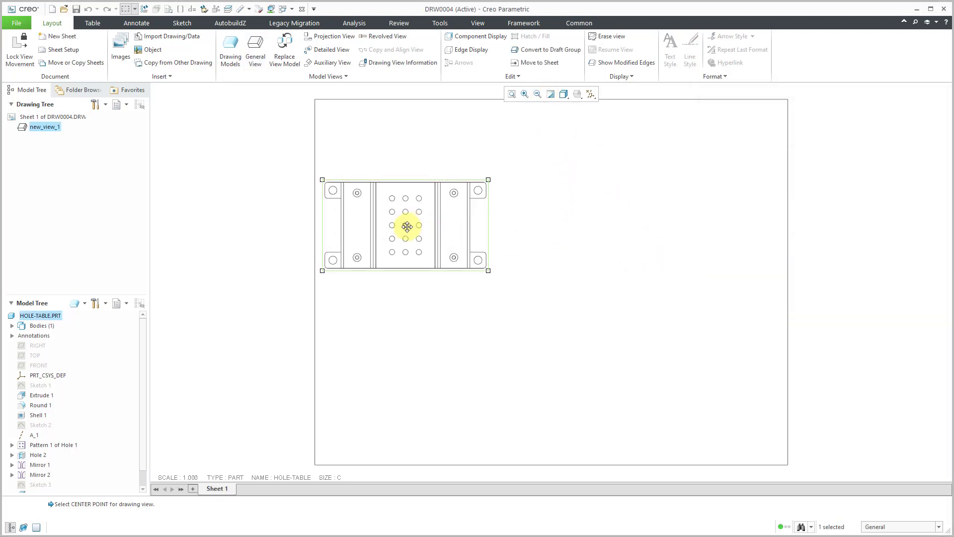
left_click_drag(407, 227, 458, 218)
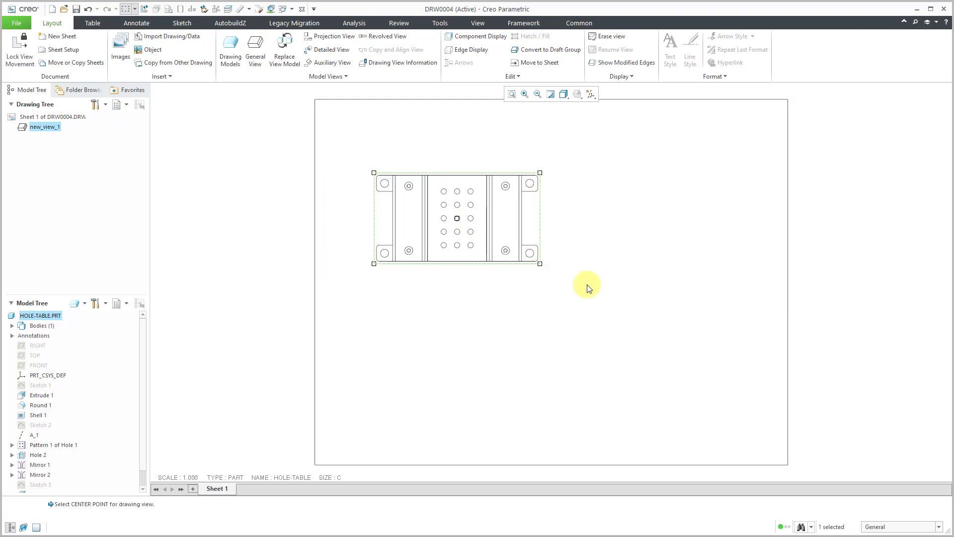
left_click(621, 283)
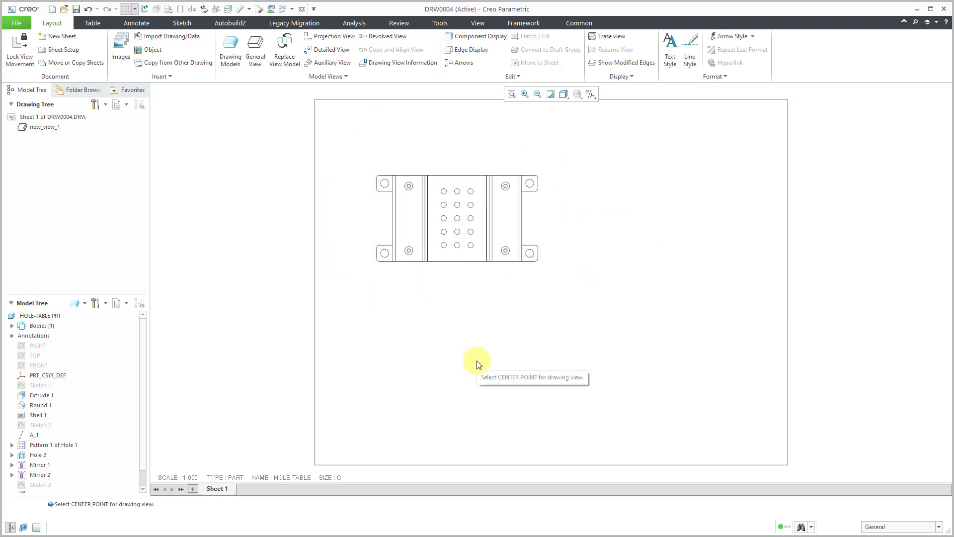
Give the view a custom scale of 2 and reposition it down and right on the sheet.
double_click(486, 261)
left_click(717, 138)
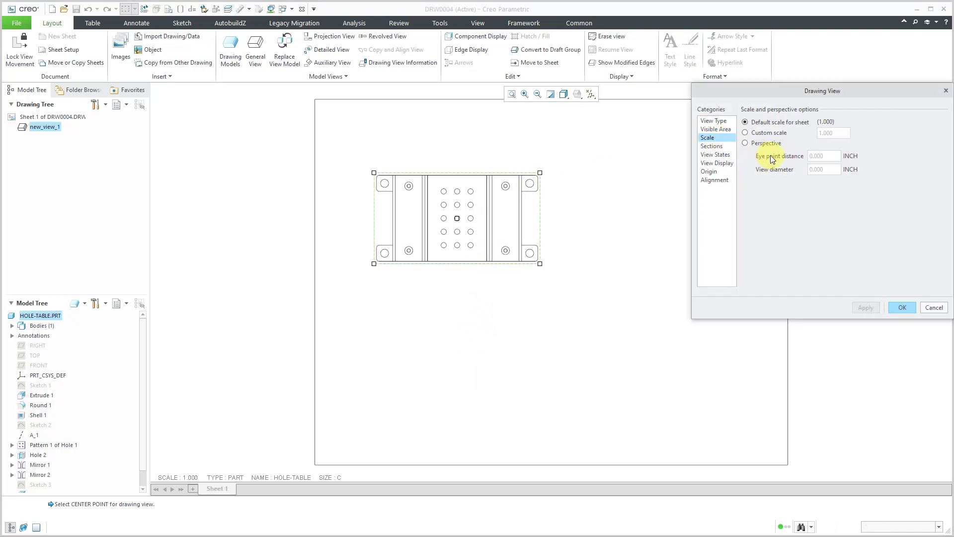
left_click(753, 134)
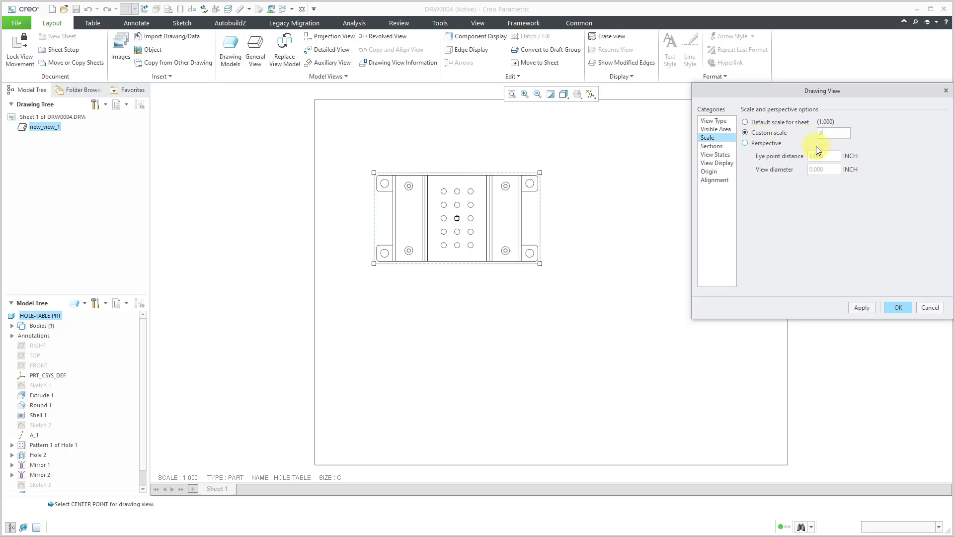
left_click(900, 308)
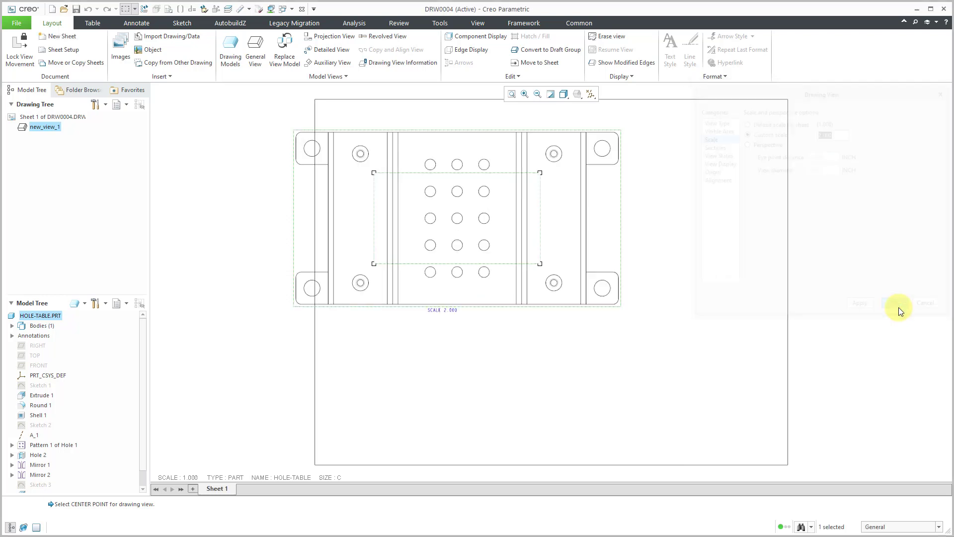
left_click_drag(449, 229, 492, 254)
left_click(539, 370)
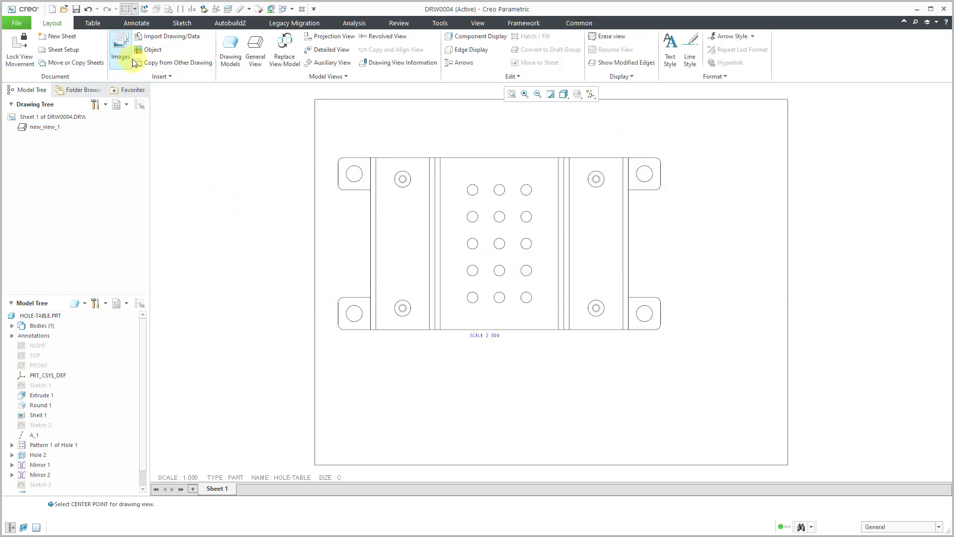
Add a datum-axis hole table measured from HOLES-ZERO, placed to the right of the view.
left_click(104, 23)
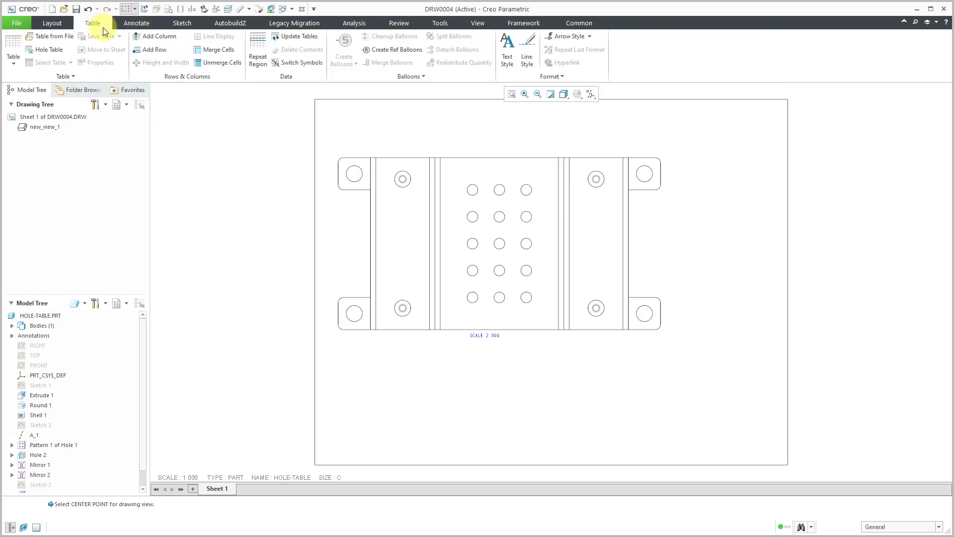
left_click(49, 50)
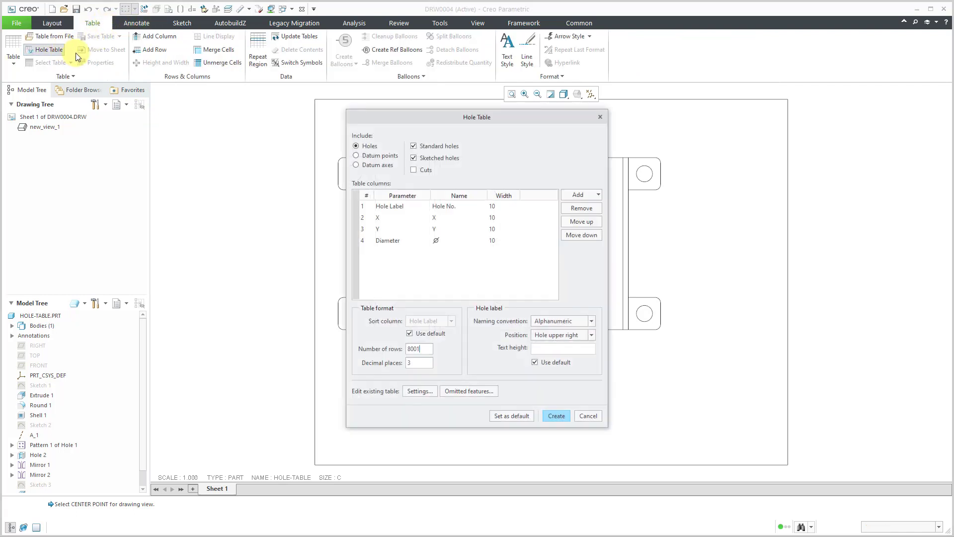
left_click_drag(409, 121, 122, 123)
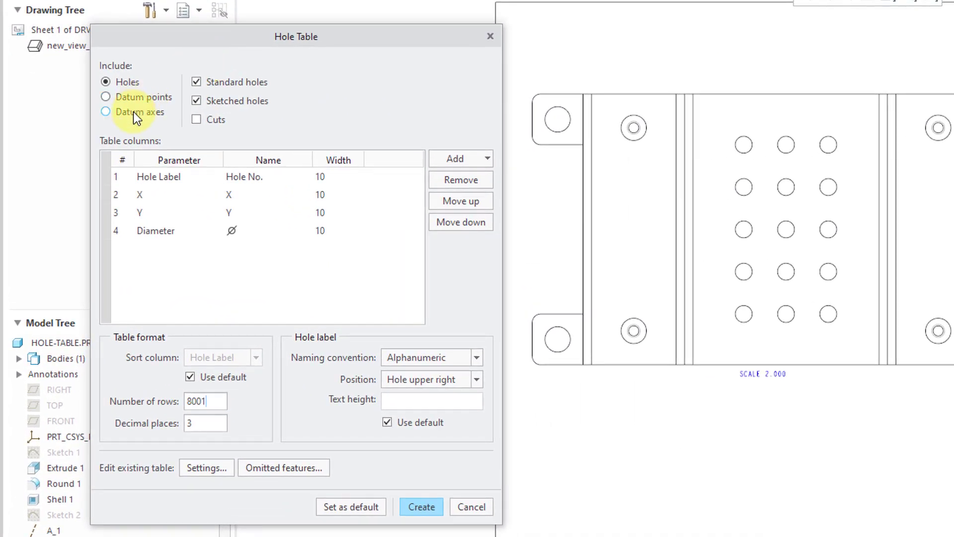
left_click(134, 111)
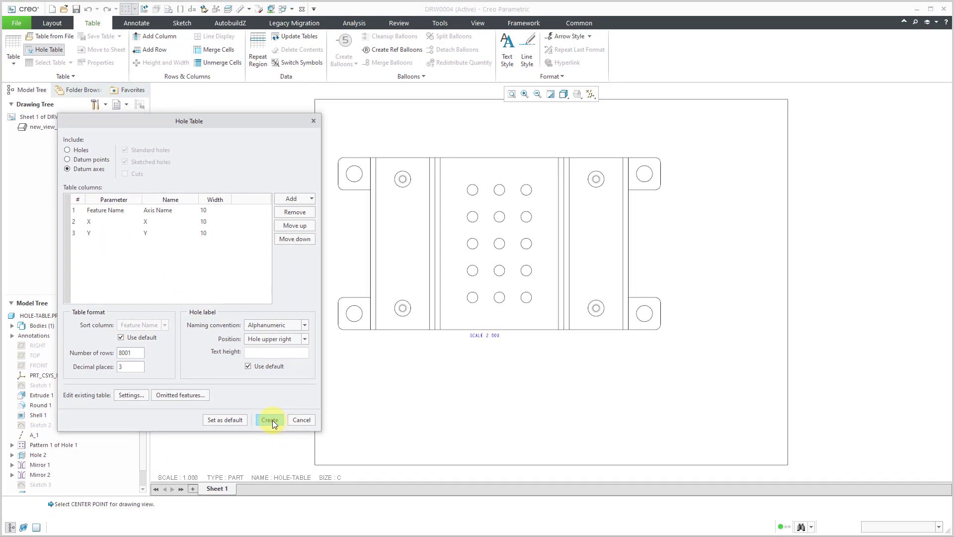
left_click(273, 419)
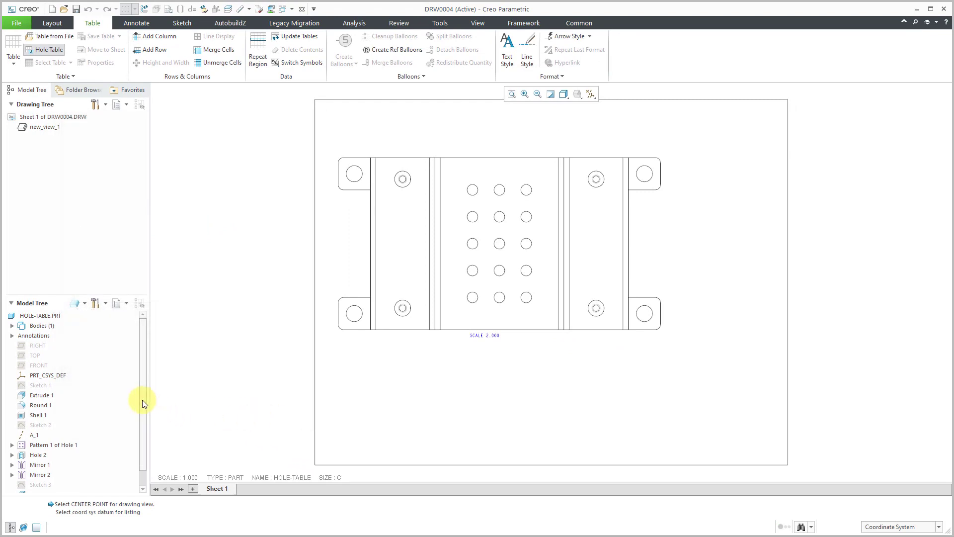
scroll(144, 417, "down", 2)
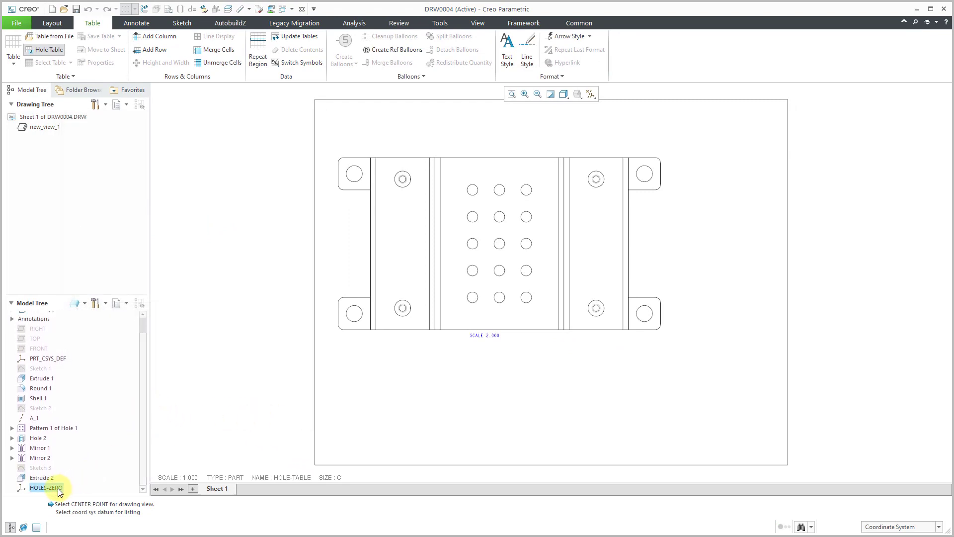
left_click(58, 488)
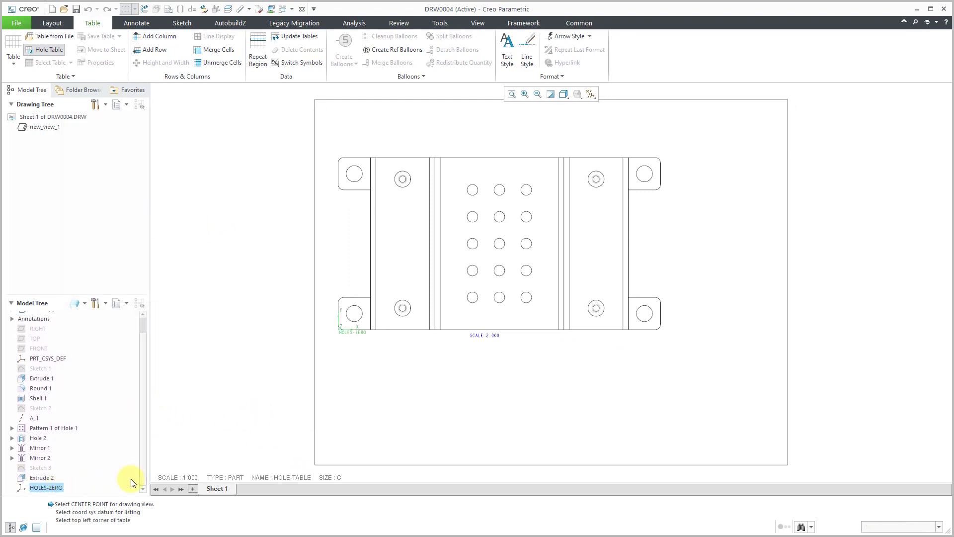
left_click(679, 159)
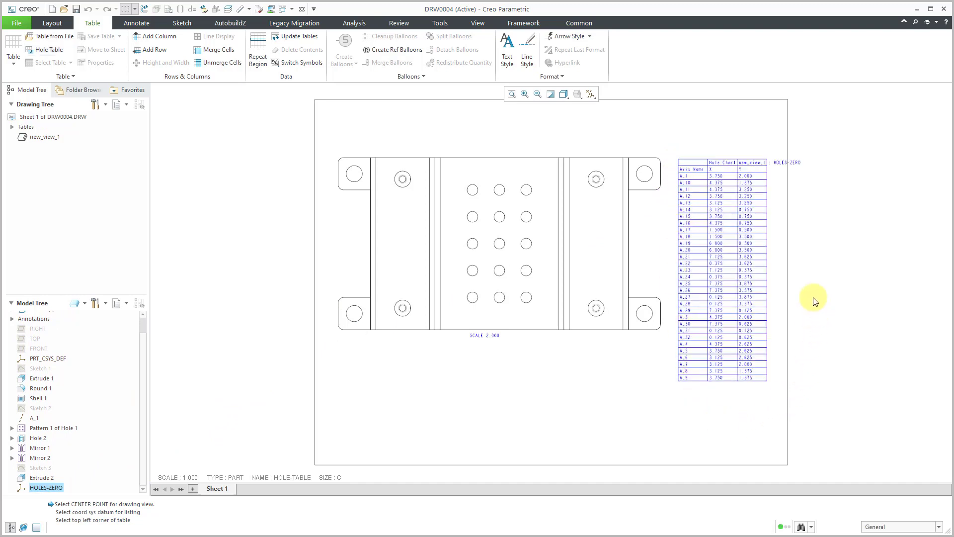
scroll(794, 267, "down", 1)
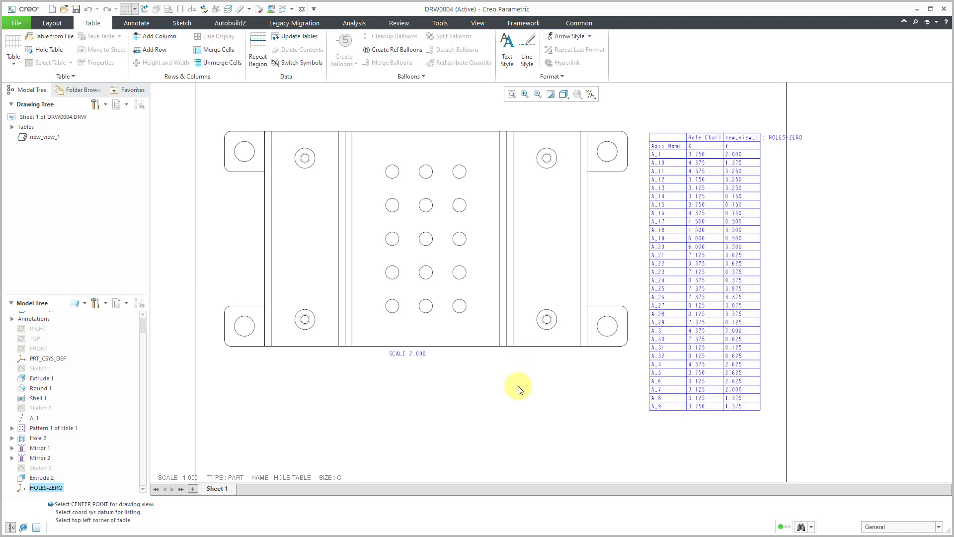
Show all datum axes of the scale-2 view as centrelines through Show Model Annotations.
left_click(140, 25)
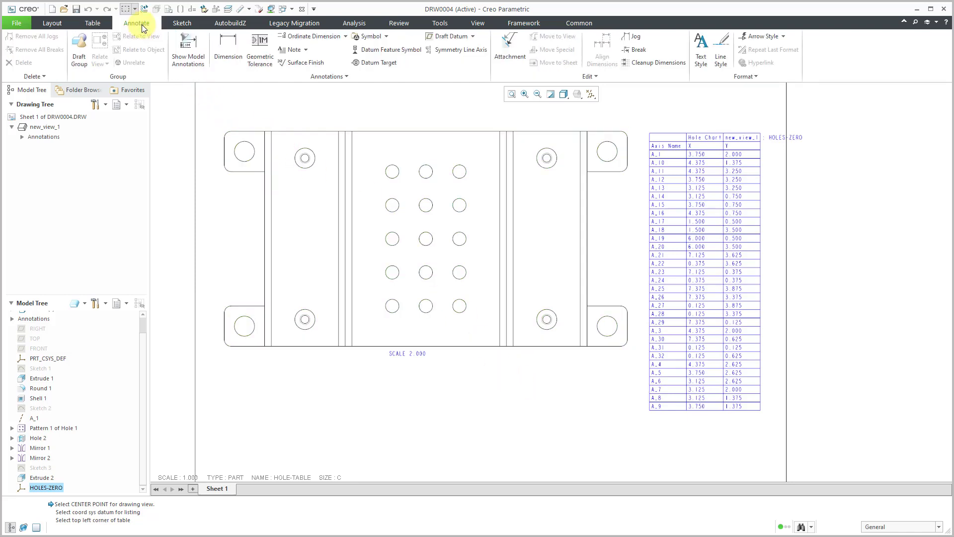
left_click(194, 60)
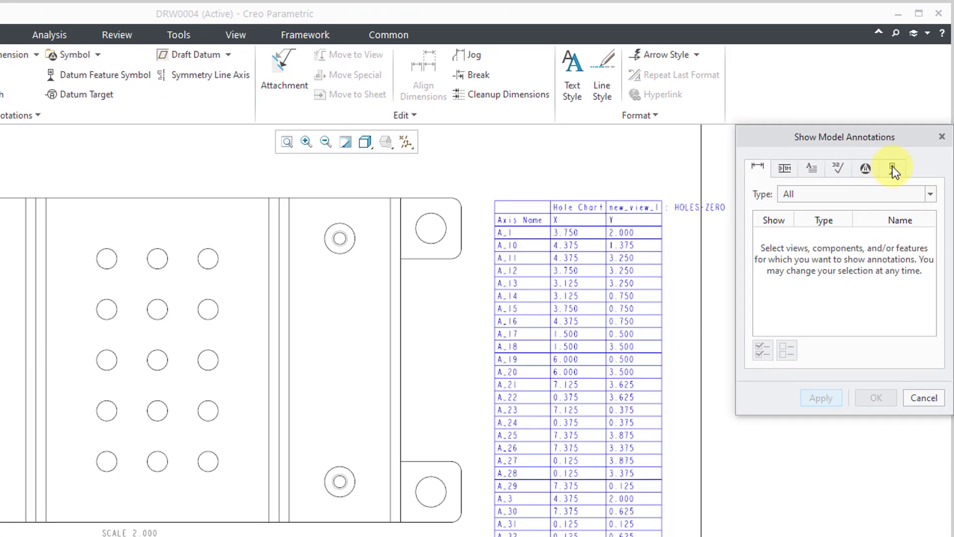
left_click(893, 167)
left_click(893, 194)
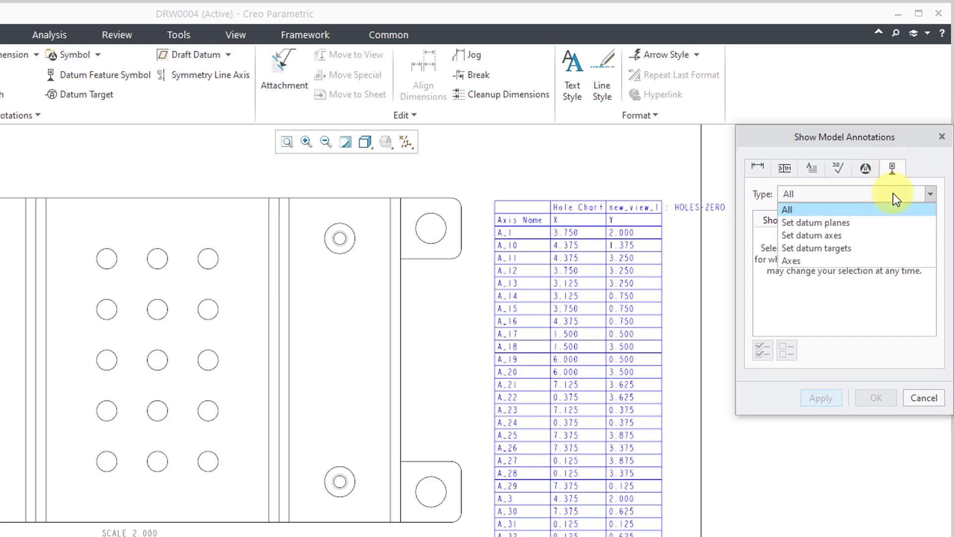
left_click(799, 263)
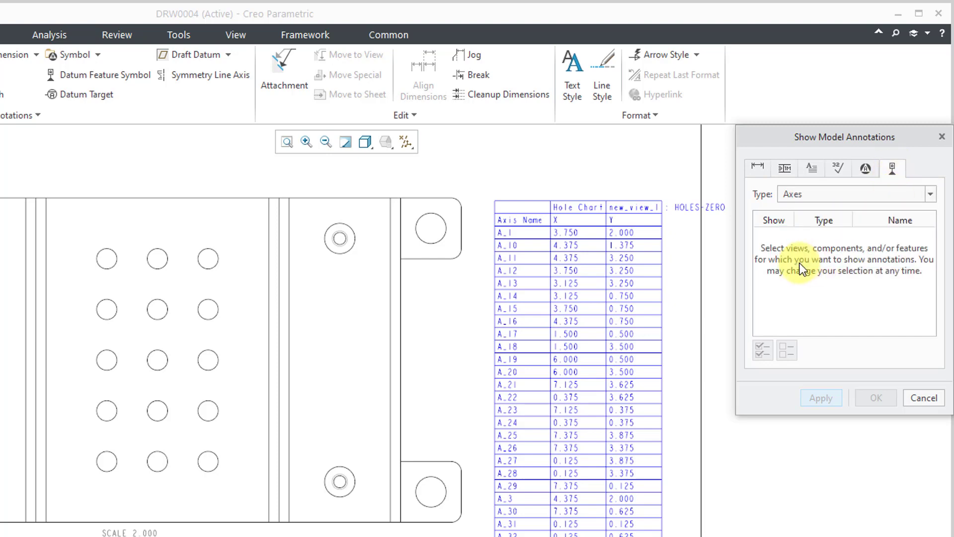
left_click(451, 285)
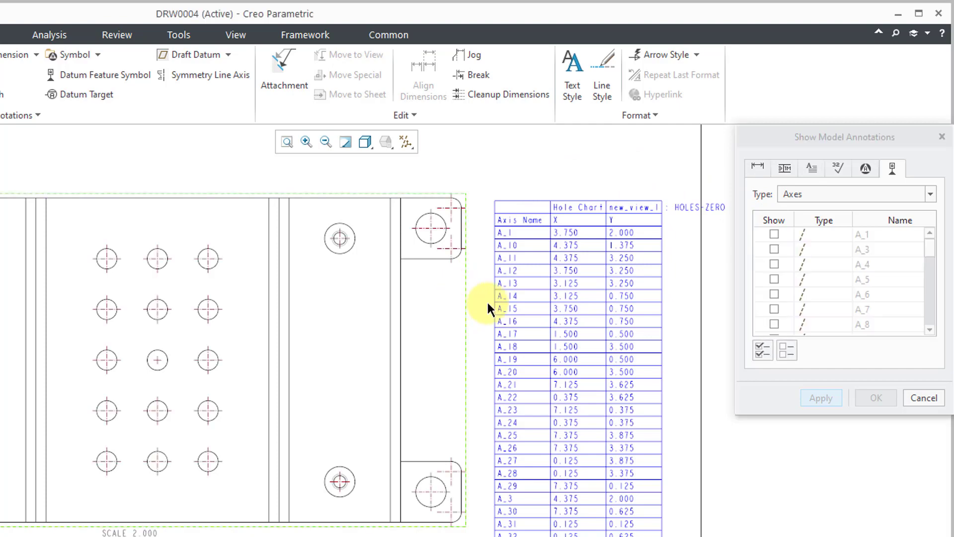
left_click(763, 349)
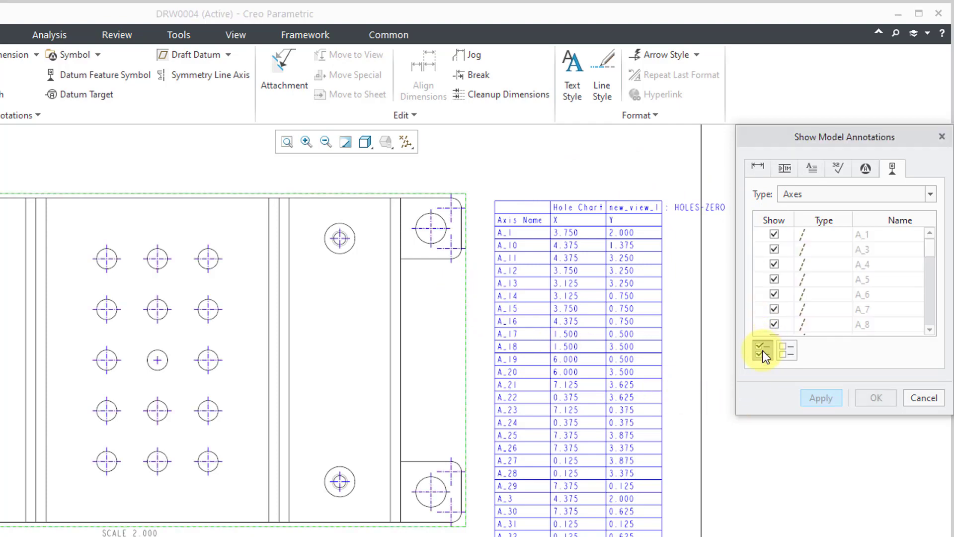
left_click(878, 398)
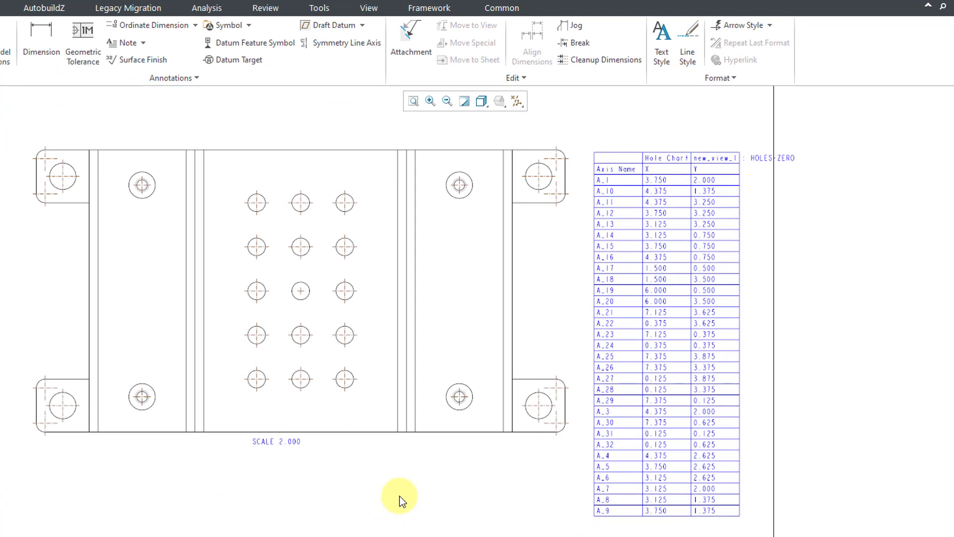
Turn on axis name tags for the view, then pan and zoom in on the hole grid.
left_click(377, 8)
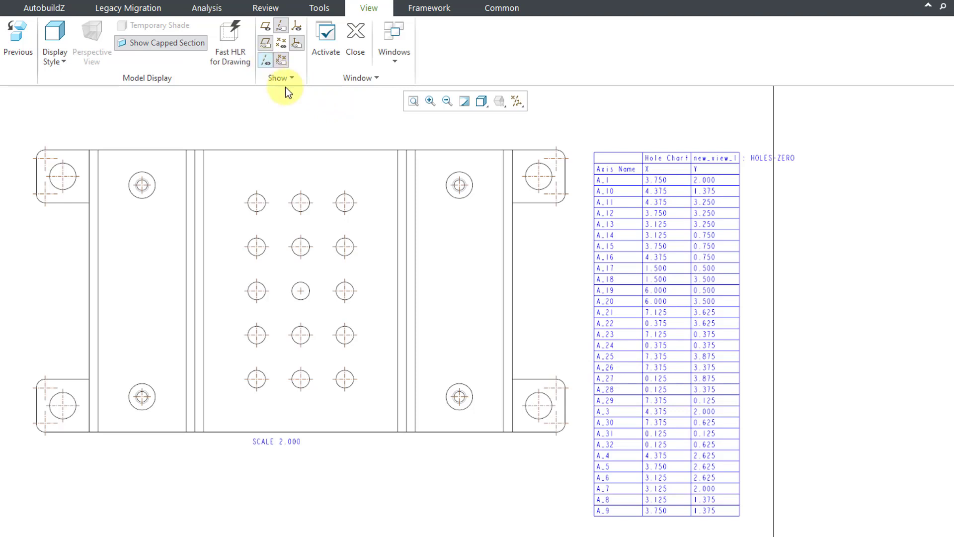
left_click(534, 262)
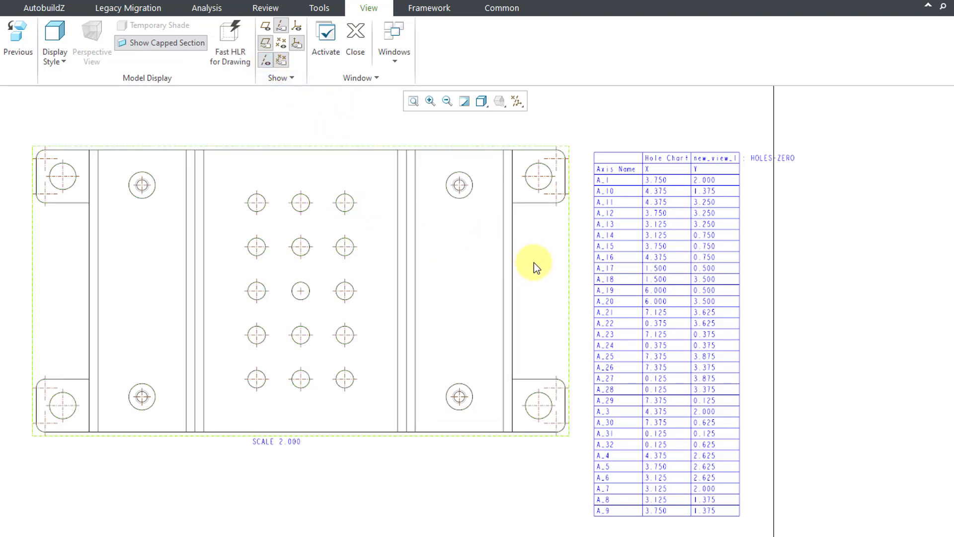
left_click(629, 124)
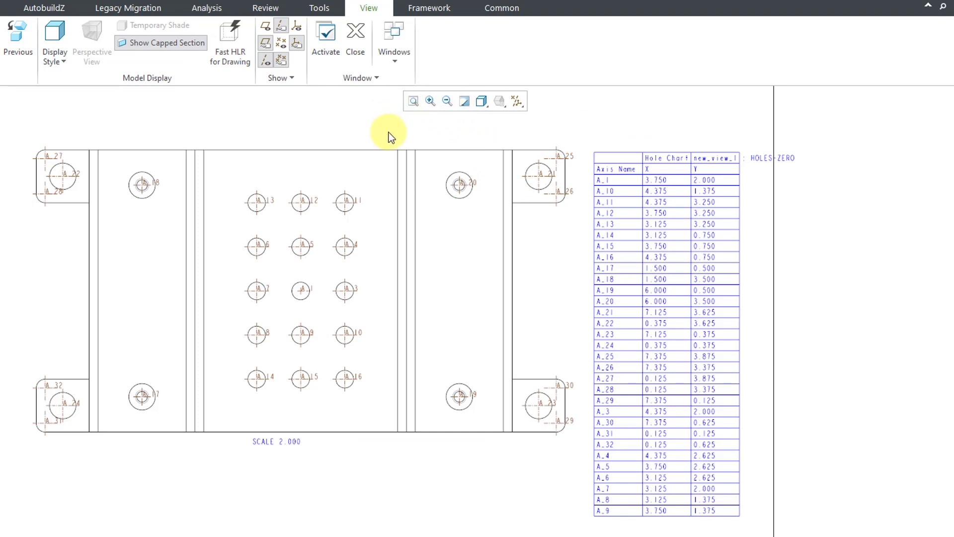
mouse_move(341, 233)
middle_mouse_down()
mouse_move(341, 195)
mouse_move(356, 271)
middle_mouse_up()
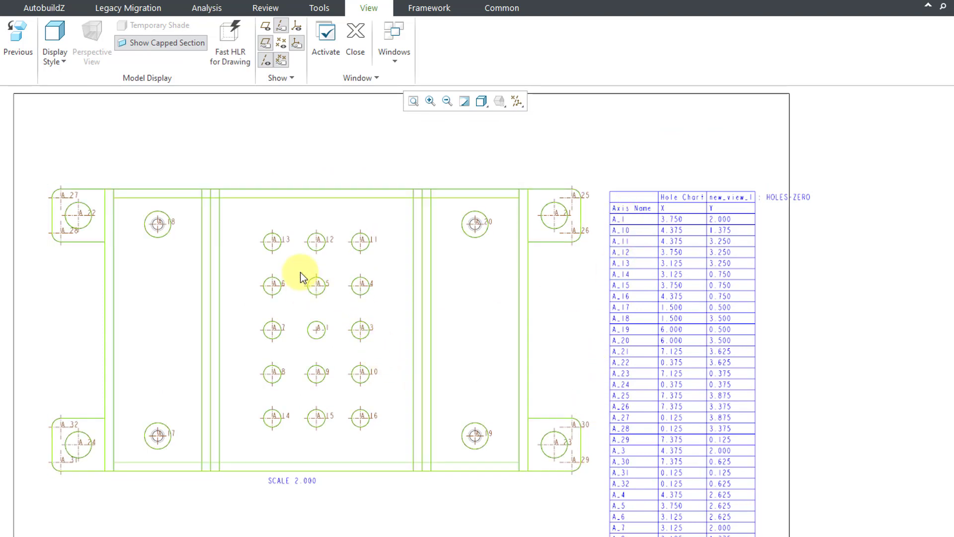
mouse_move(300, 272)
middle_mouse_down("ctrl")
mouse_move(322, 361)
mouse_move(353, 343)
middle_mouse_up("ctrl")
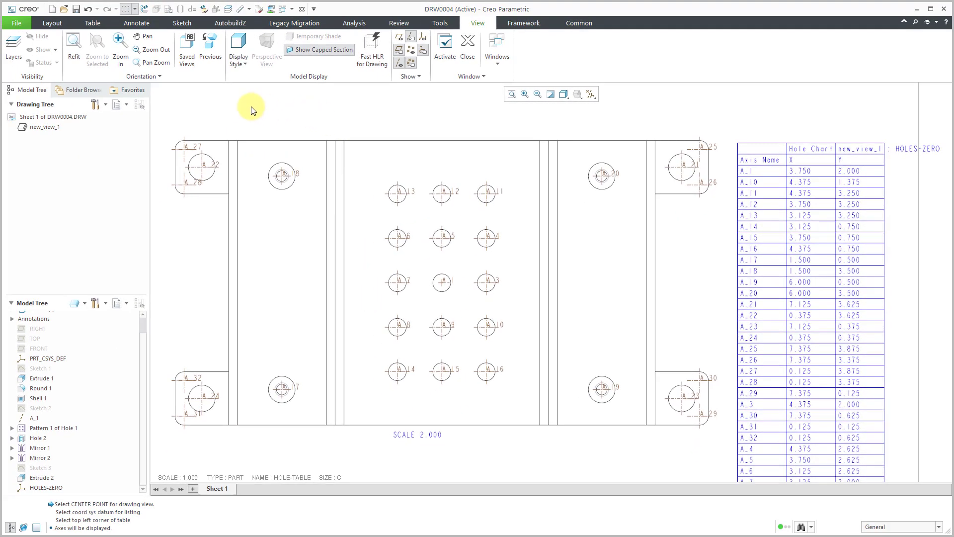
Delete hole chart Table 1 and turn off axis display on the sheet.
left_click(93, 22)
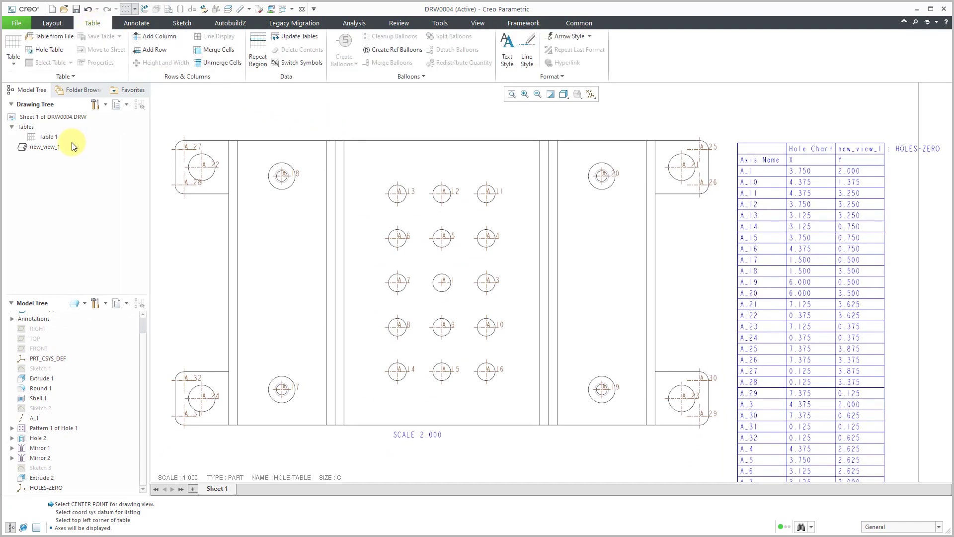
left_click(45, 138)
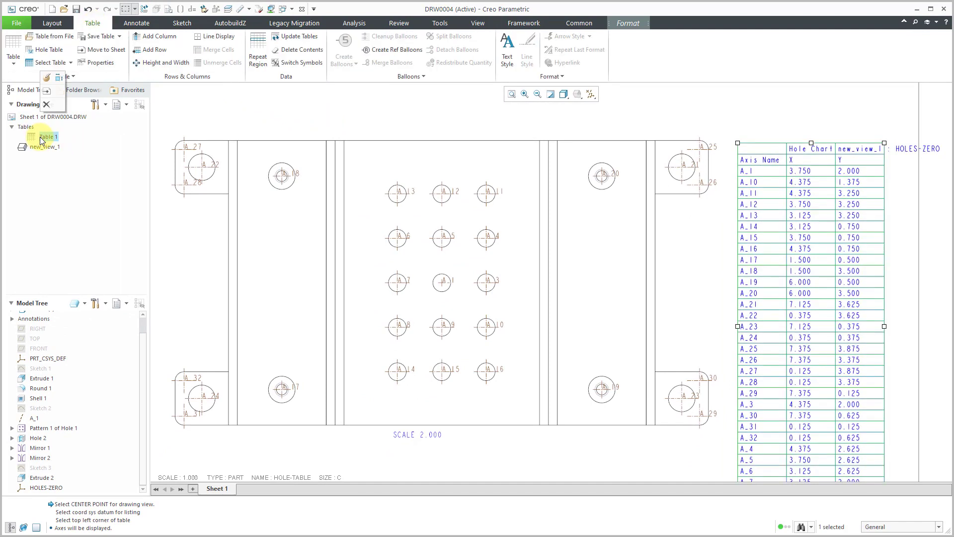
left_click(45, 105)
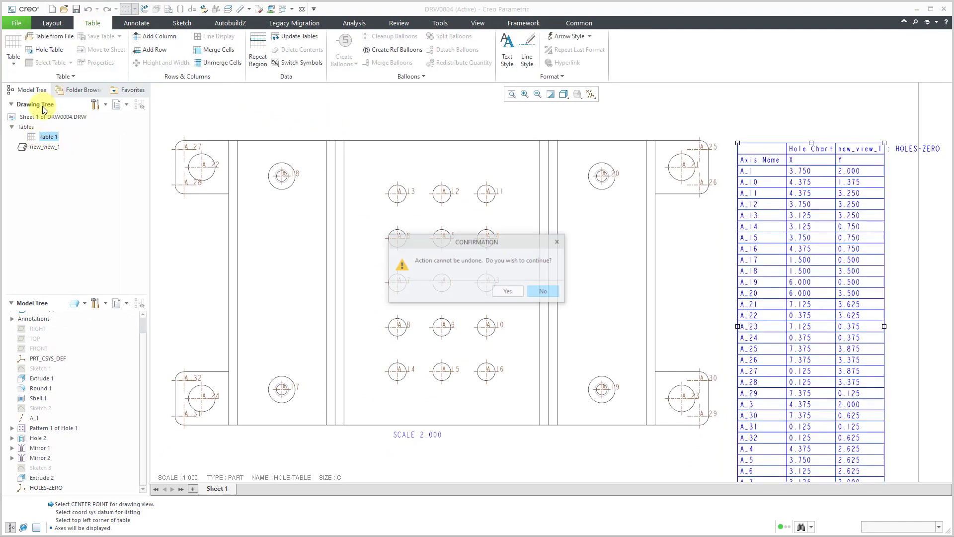
left_click(508, 291)
left_click(591, 93)
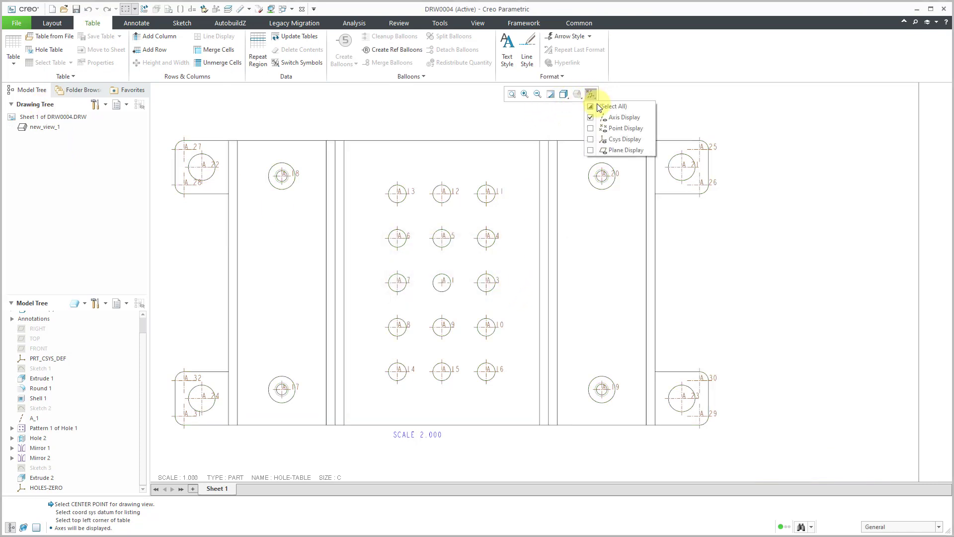
left_click(621, 117)
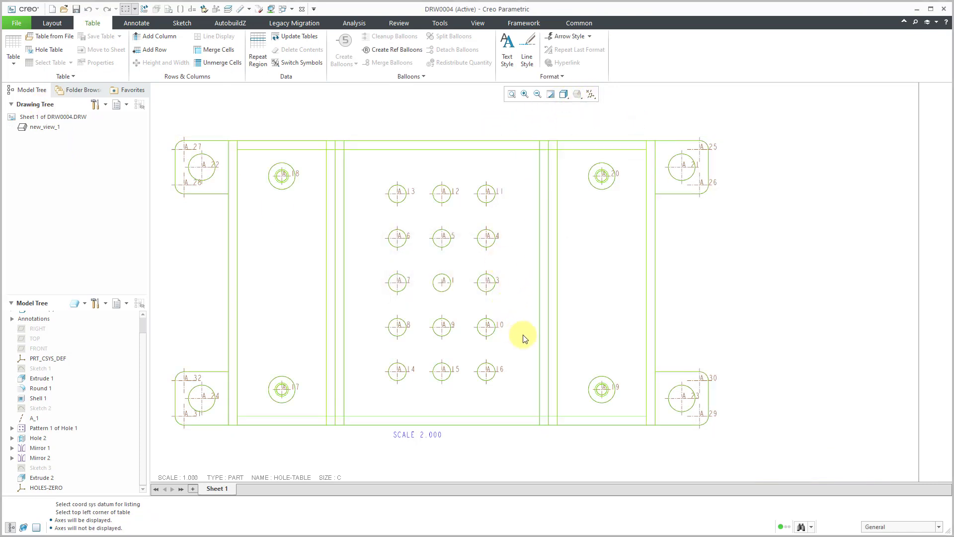
scroll(525, 338, "down", 2)
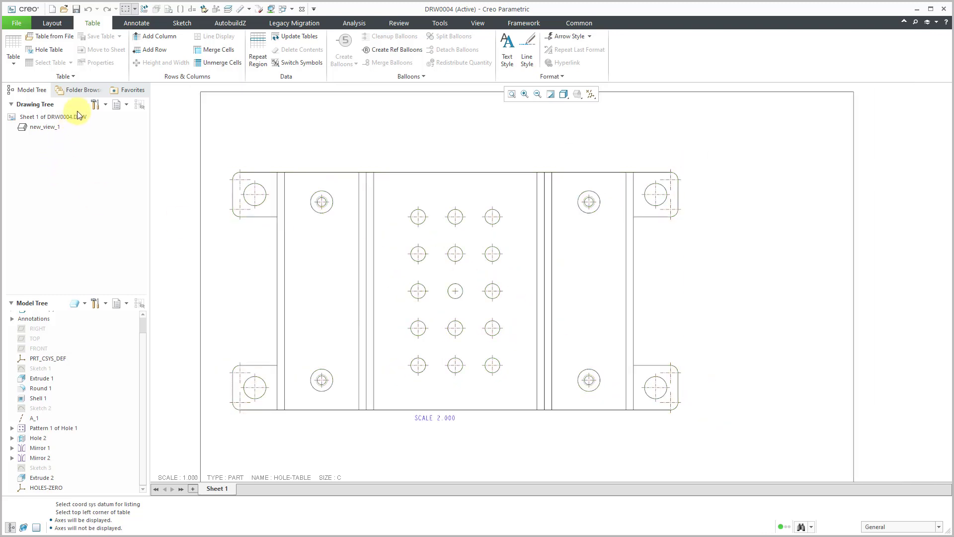
Erase datum axes A_1 through A_32 from the view.
left_click(141, 22)
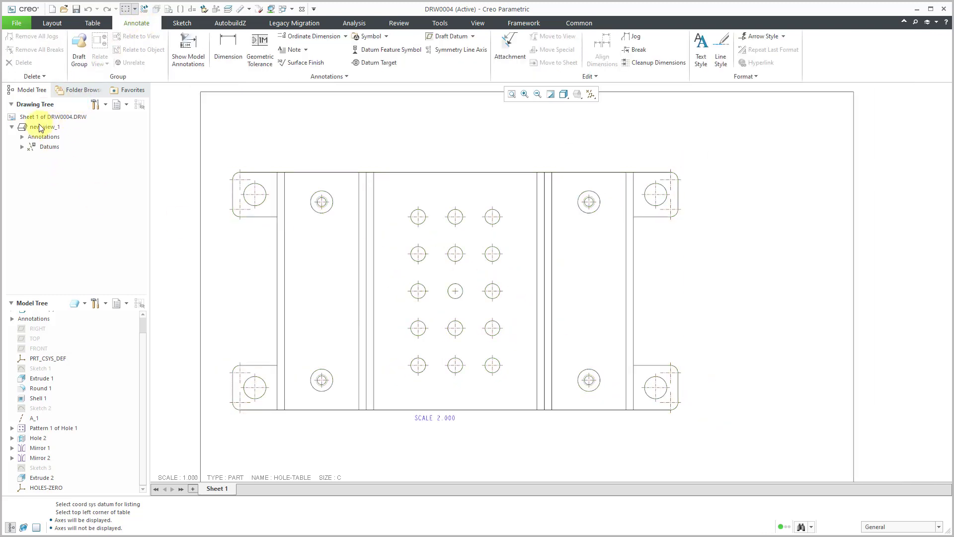
left_click(22, 147)
left_click(63, 155)
scroll(144, 187, "down", 5)
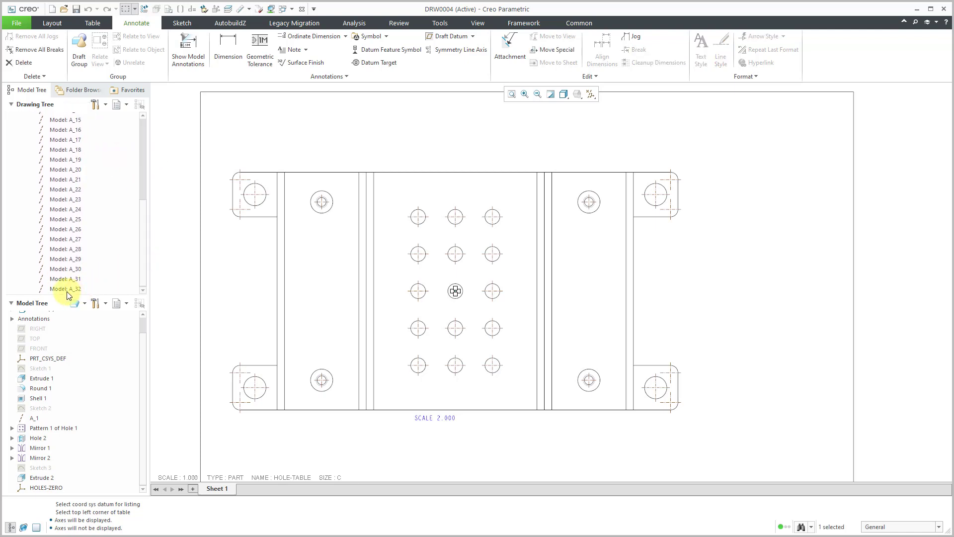
left_click(66, 291, "shift")
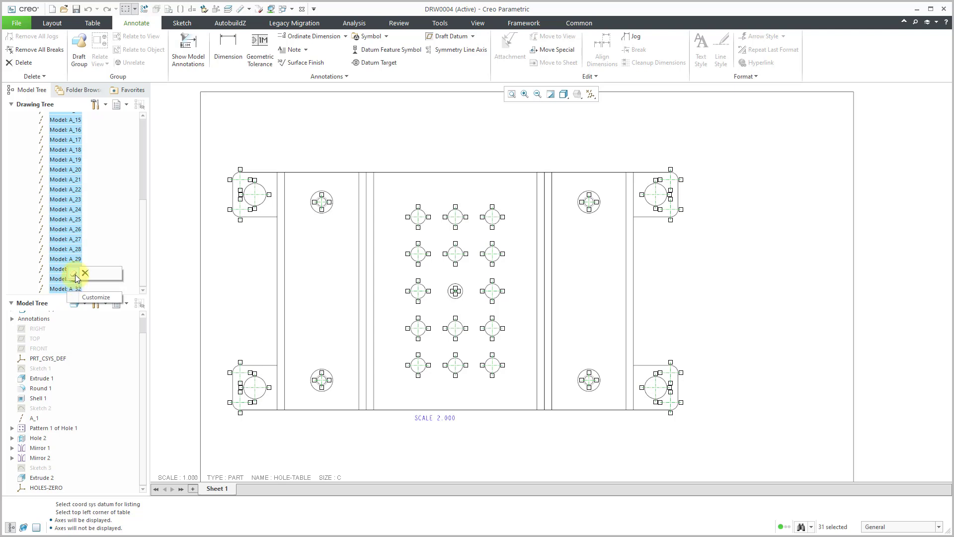
left_click(74, 274)
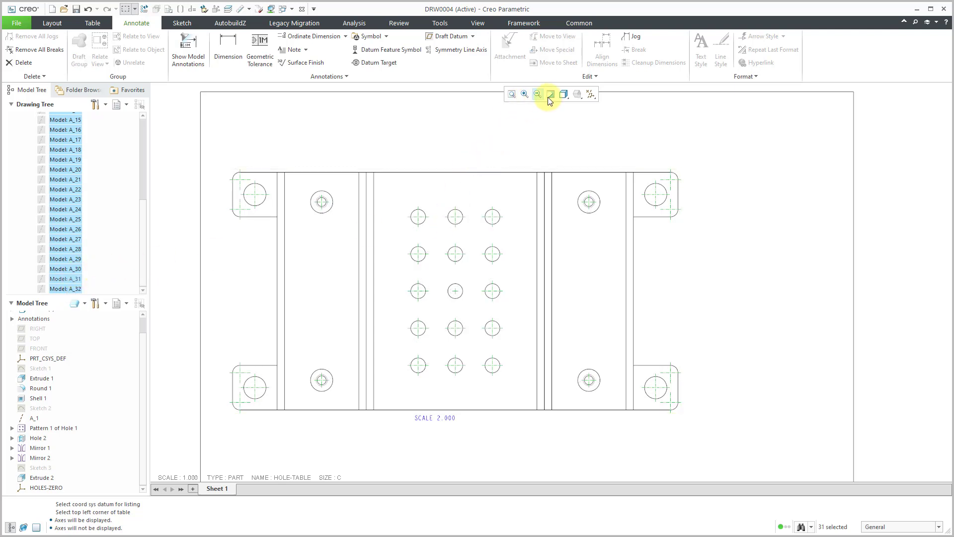
left_click(528, 147)
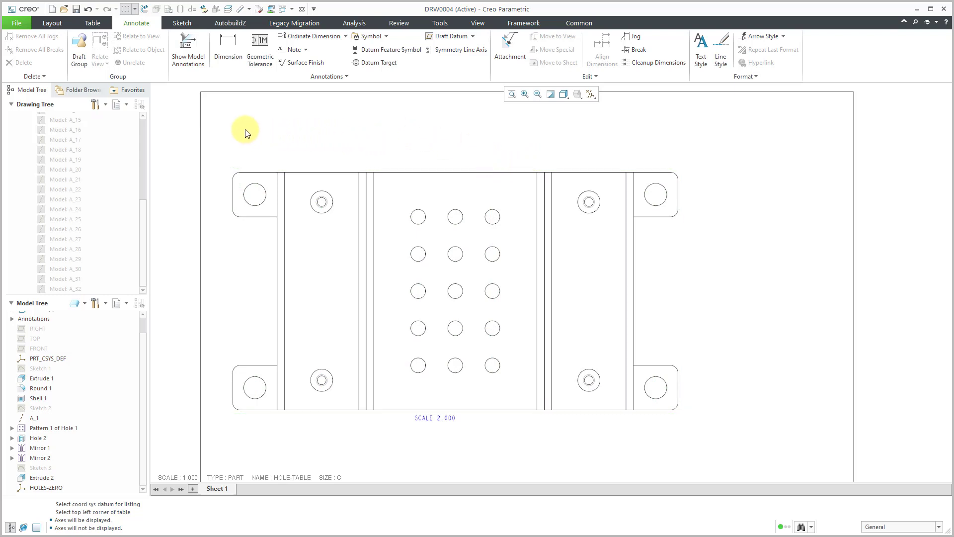
Create a hole table including cuts, measured from HOLES-ZERO, placed right of the view.
left_click(94, 23)
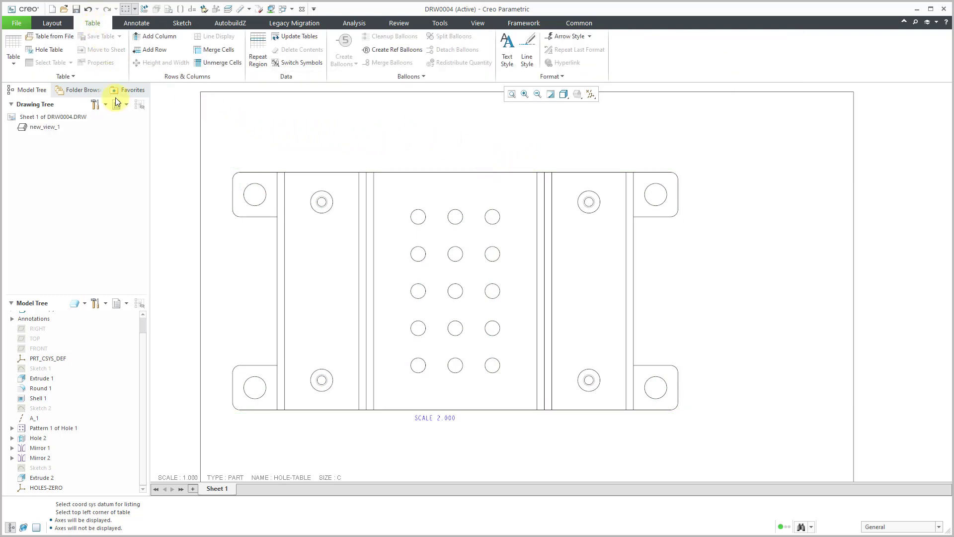
left_click(58, 51)
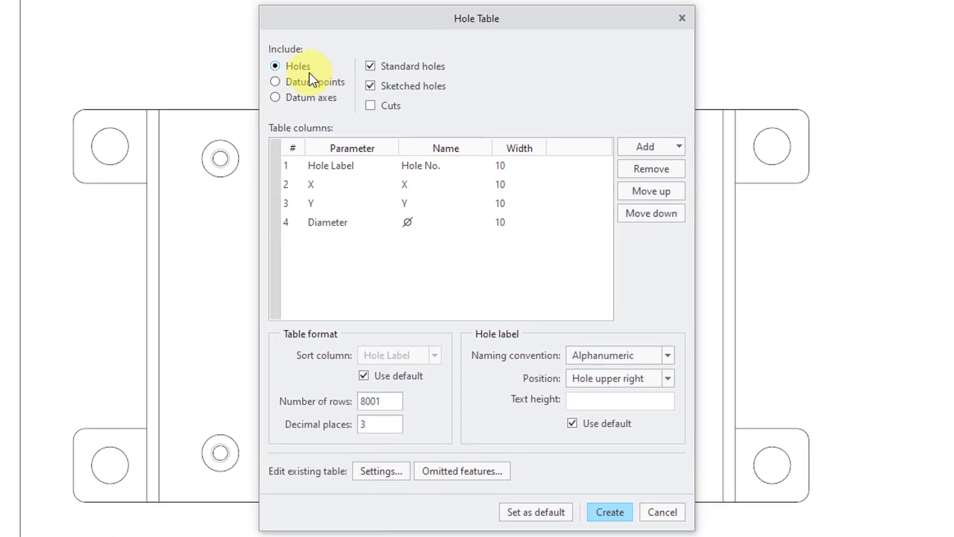
left_click(371, 107)
left_click(611, 513)
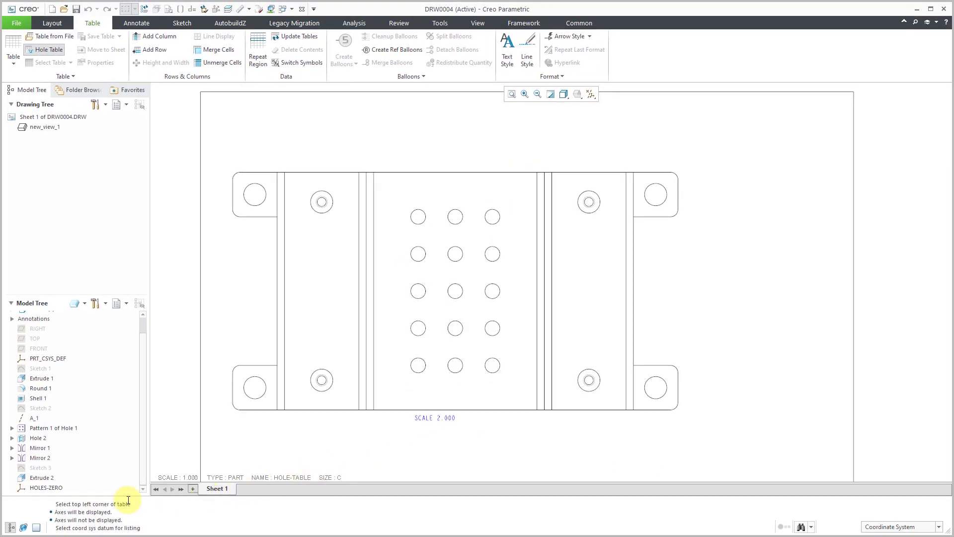
left_click(49, 486)
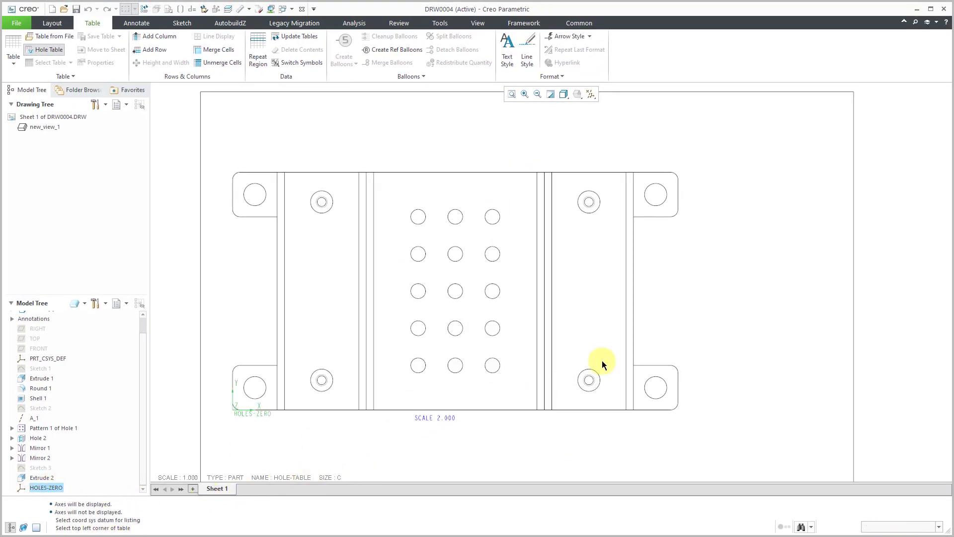
left_click(700, 171)
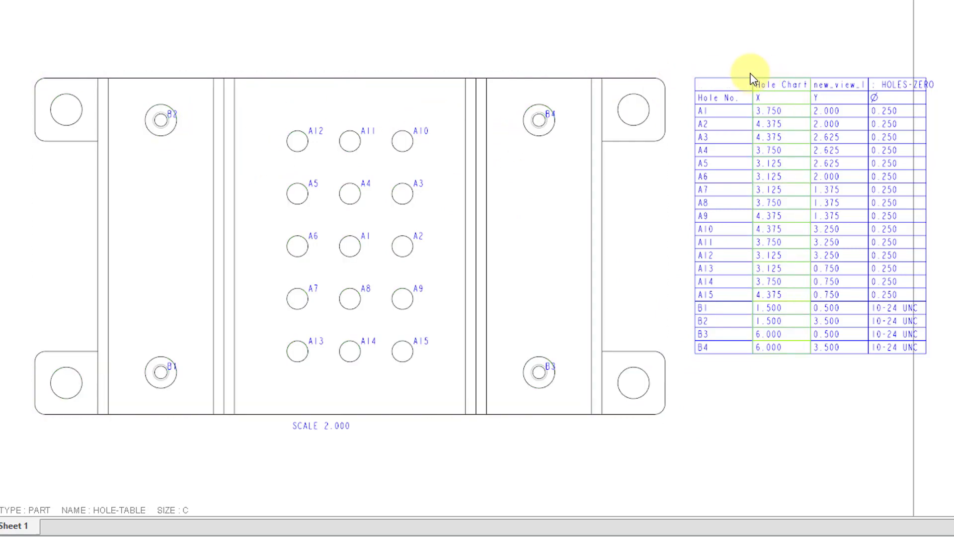
Drag the hole chart slightly left, closer to the drawing view.
left_click(711, 78)
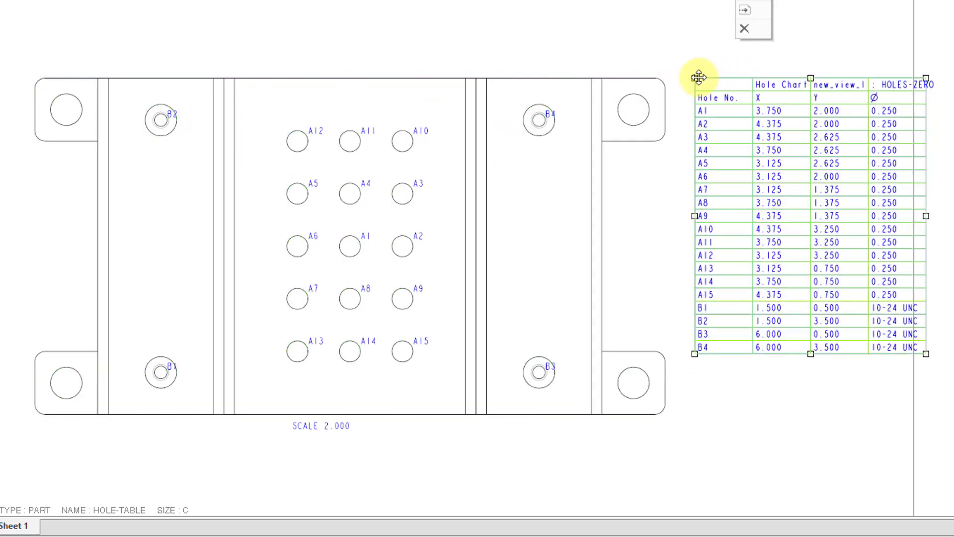
left_click_drag(691, 77, 672, 72)
left_click(839, 395)
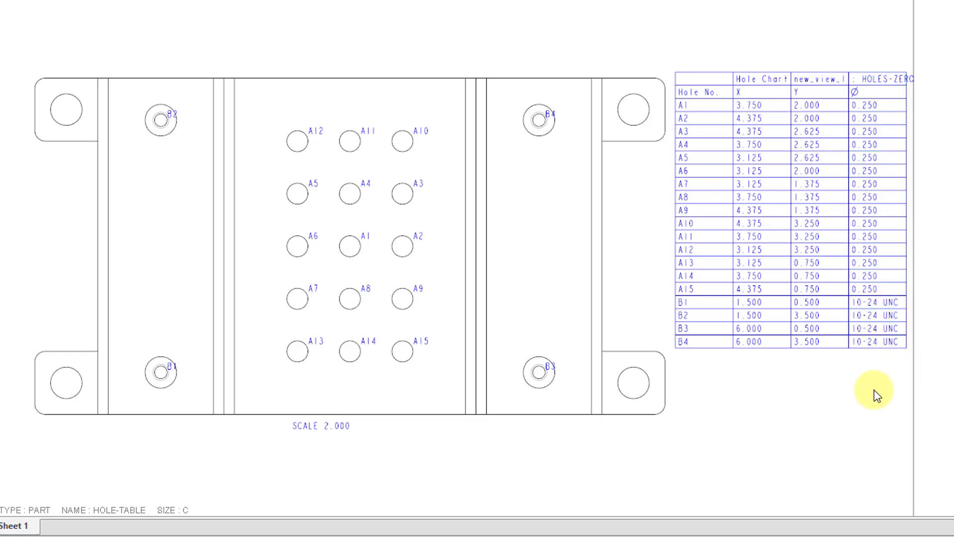
left_click(553, 377)
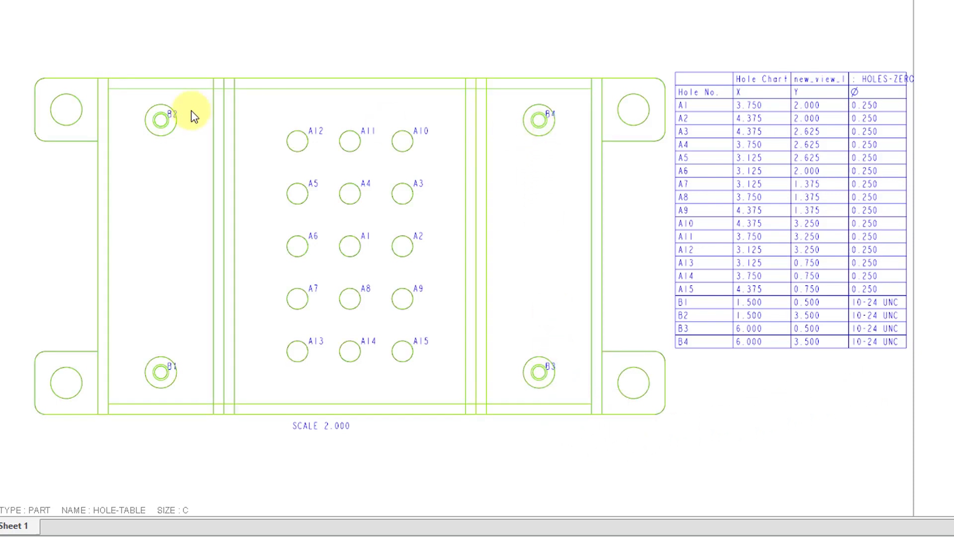
left_click(396, 436)
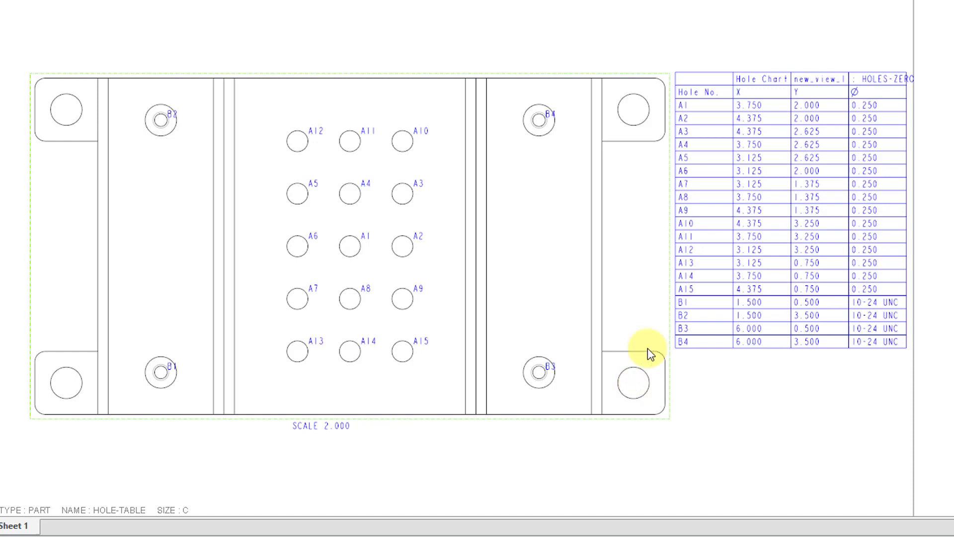
left_click(70, 333)
left_click(77, 449)
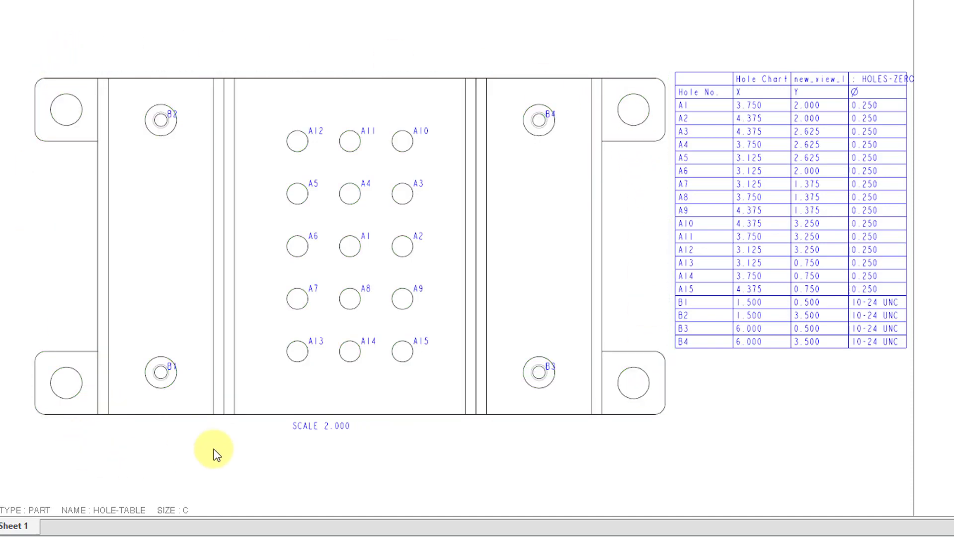